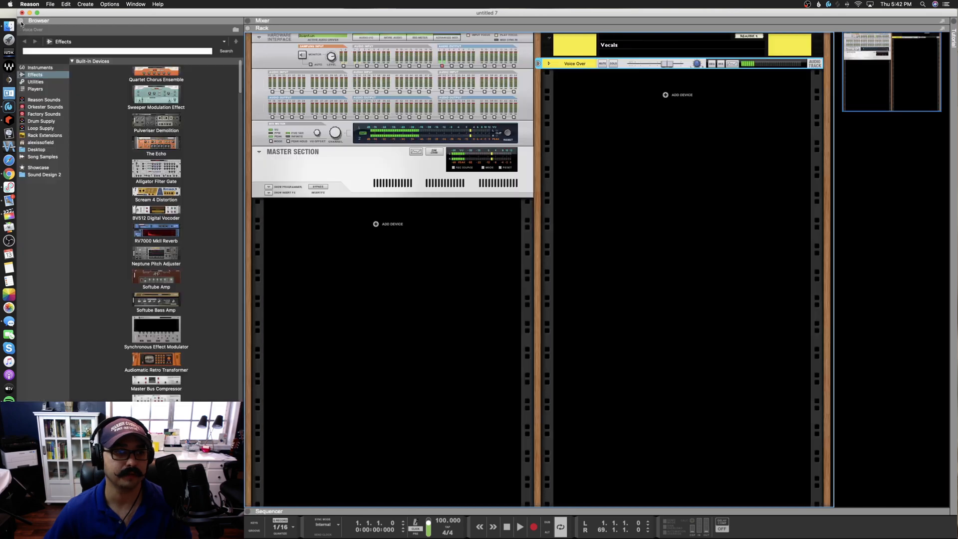
left_click(21, 23)
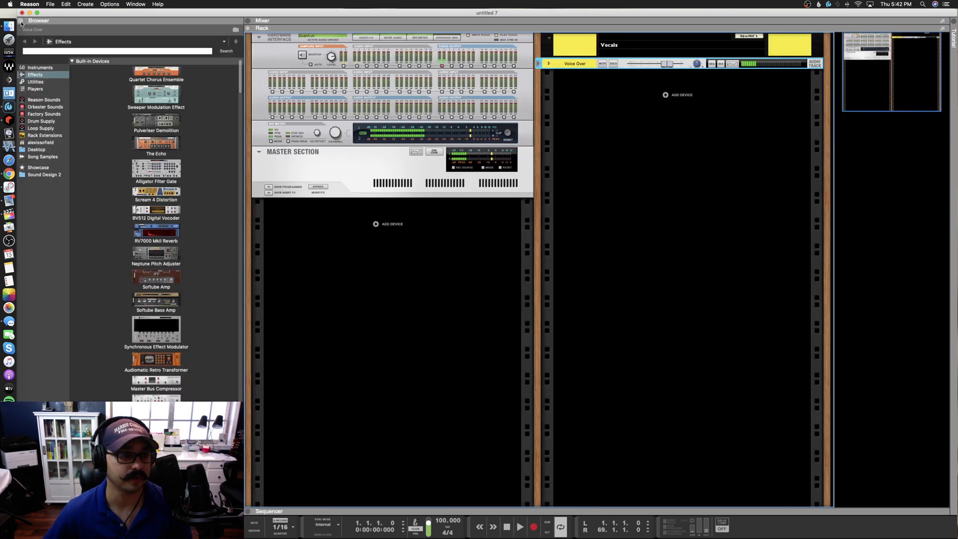
left_click(21, 23)
left_click(21, 22)
left_click(21, 23)
left_click(21, 22)
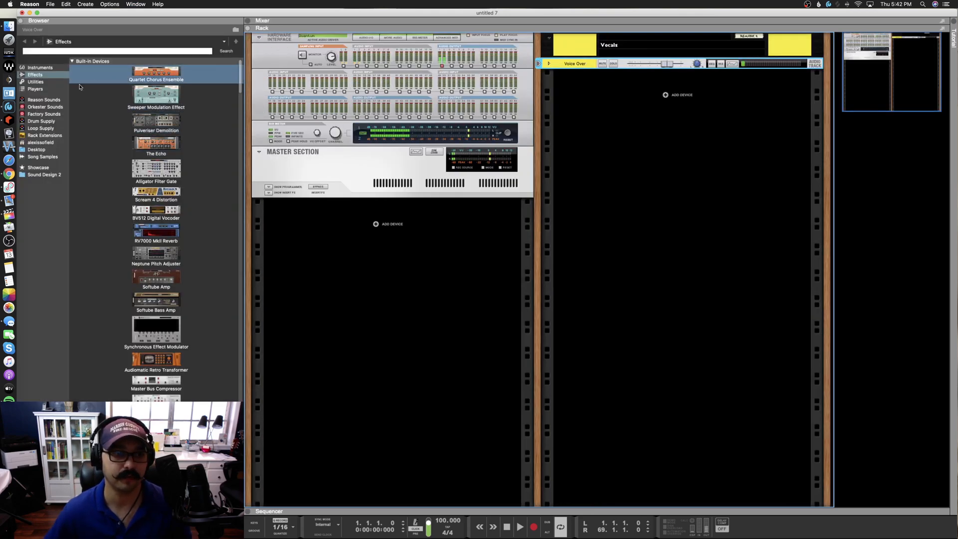
Step: Look through the Instruments, Effects, Utilities and Players device categories in the browser
left_click(40, 67)
scroll(133, 143, "down", 20)
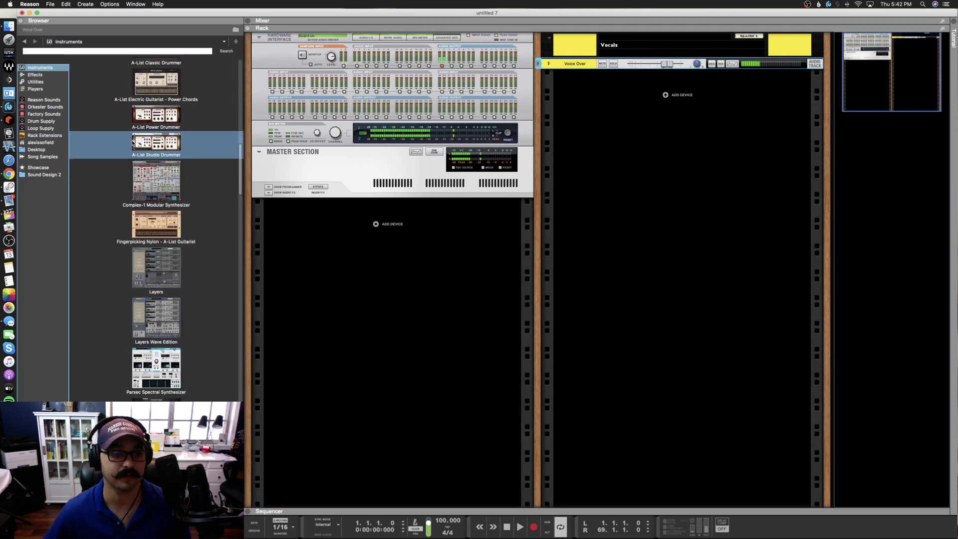
left_click(44, 75)
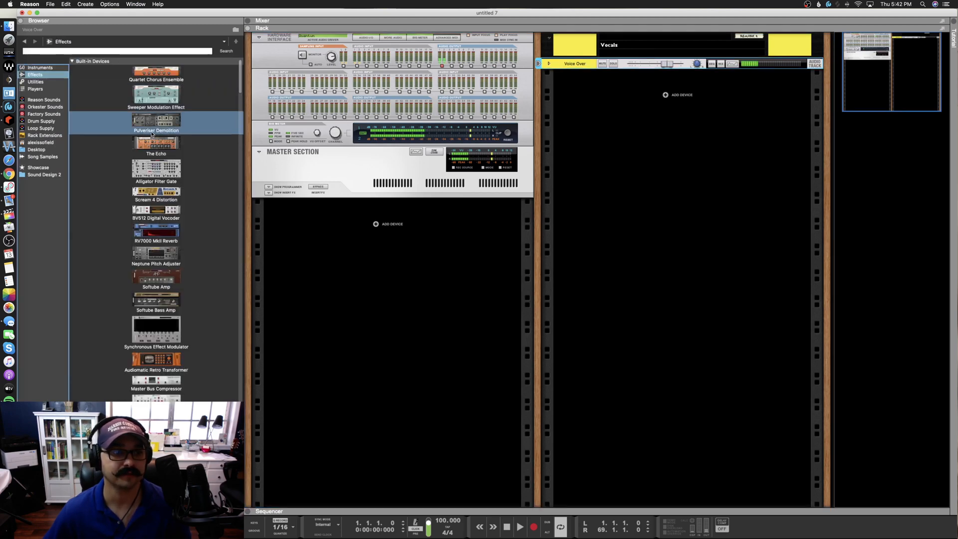
left_click(55, 82)
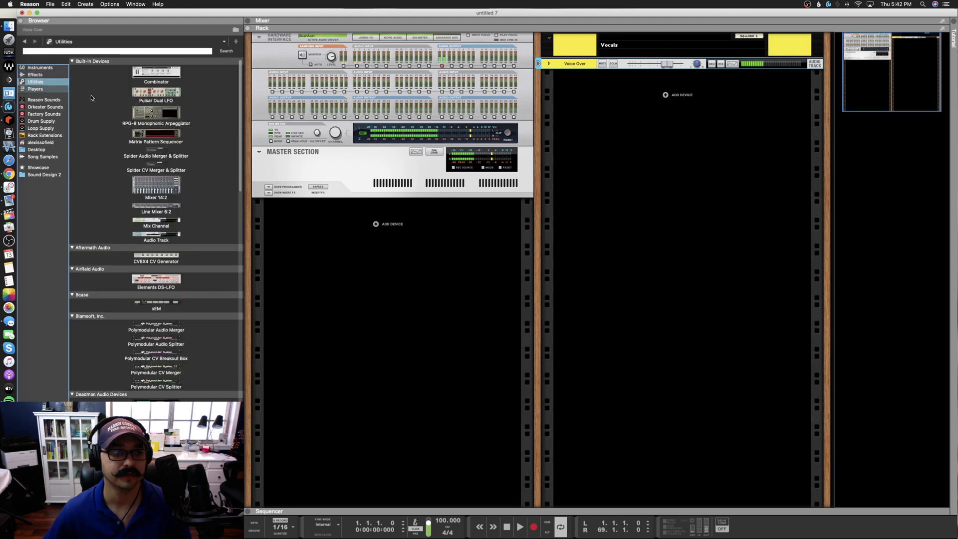
scroll(155, 150, "down", 10)
left_click(35, 89)
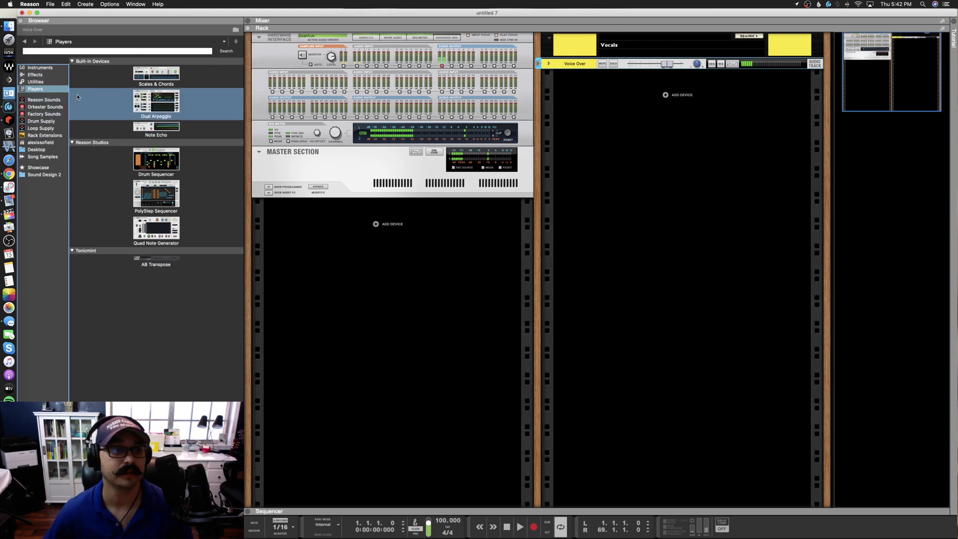
Step: Open the Bells folder inside 4 Plucks & Mallets in the Reason Sounds collection
left_click(55, 100)
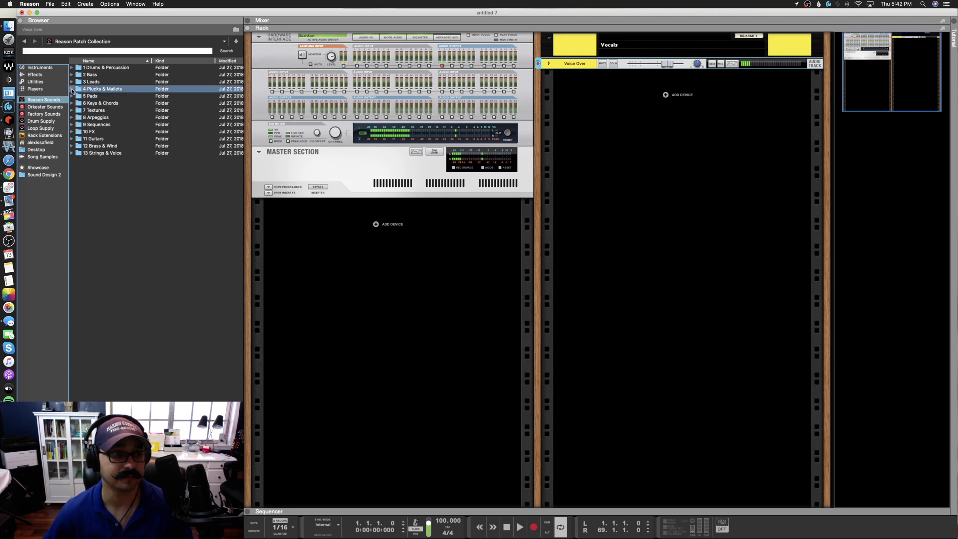
left_click(72, 89)
left_click(77, 96)
left_click(118, 108)
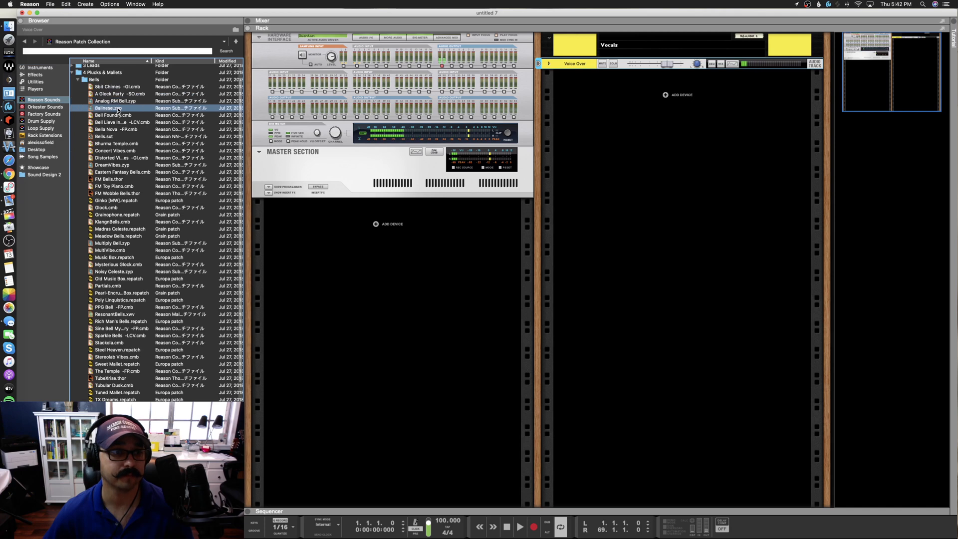
left_click(96, 81)
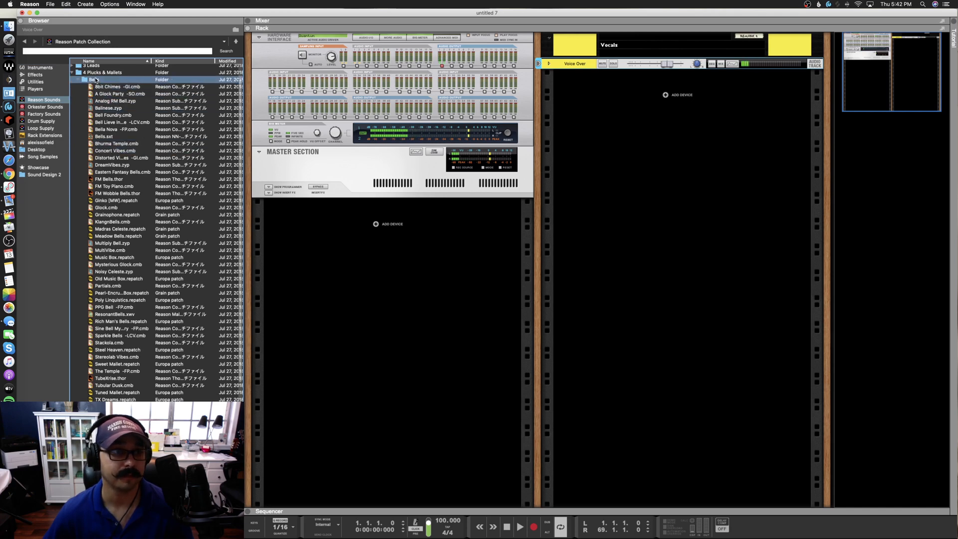
Step: Step through the patches in the Bells folder and collapse it together with the Plucks & Mallets folder
key("Down")
key("Down")
key("Down")
key("Down")
key("Down")
key("Down")
key("Down")
key("Down")
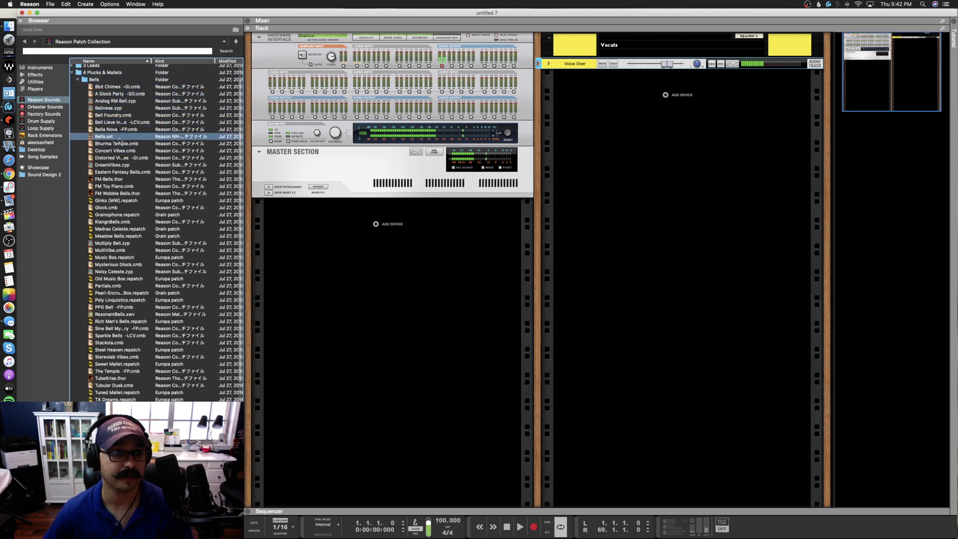
left_click(107, 92)
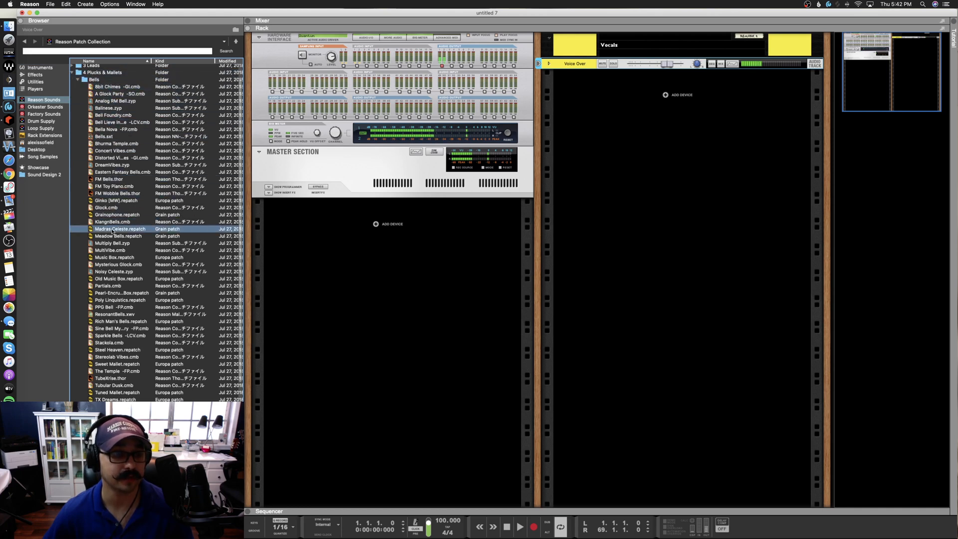
left_click(110, 250)
left_click(115, 280)
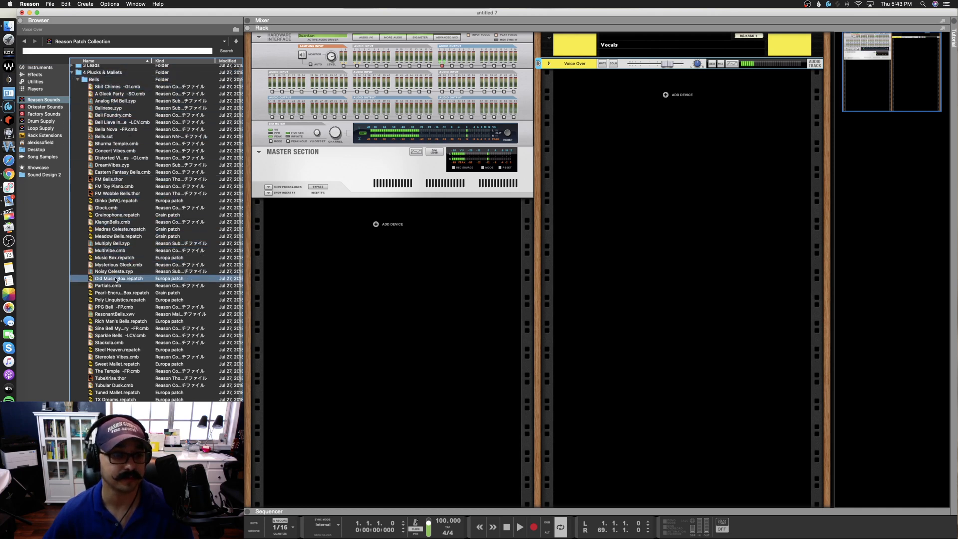
left_click(78, 80)
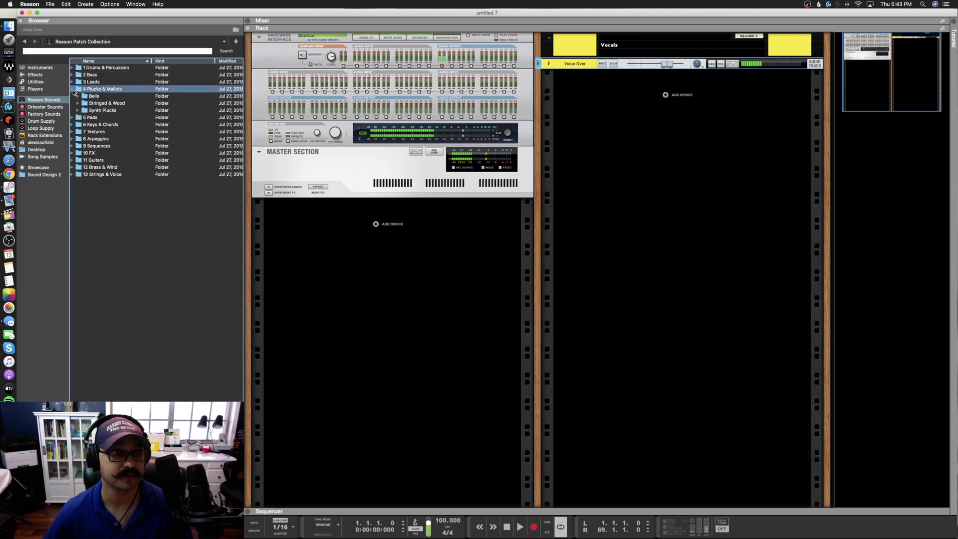
left_click(72, 90)
Step: Look through the patches in the 5 Pads folder of Reason Sounds and collapse the folder
left_click(73, 97)
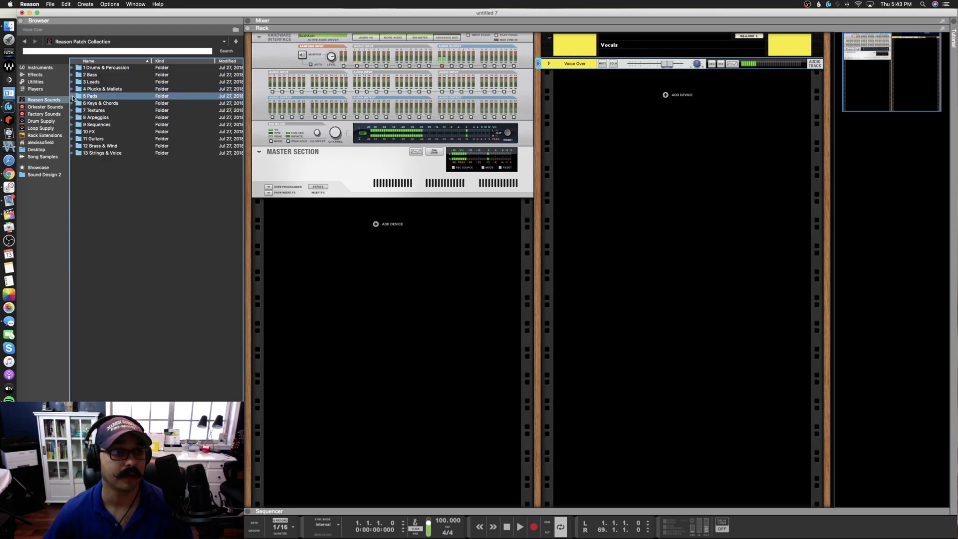
left_click(73, 96)
left_click(103, 148)
scroll(104, 148, "down", 10)
left_click(104, 147)
scroll(103, 147, "down", 15)
left_click(104, 148)
scroll(103, 148, "up", 20)
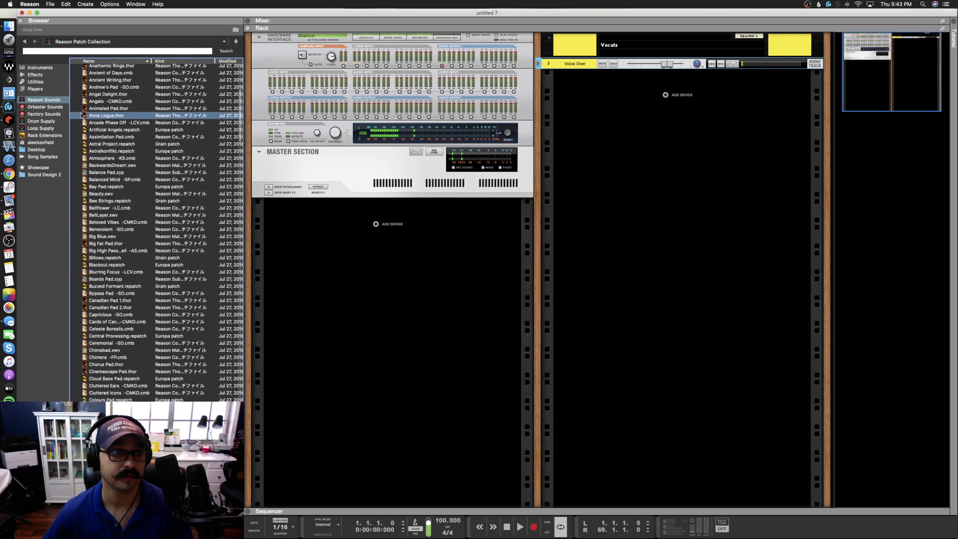
left_click(81, 104)
left_click(72, 96)
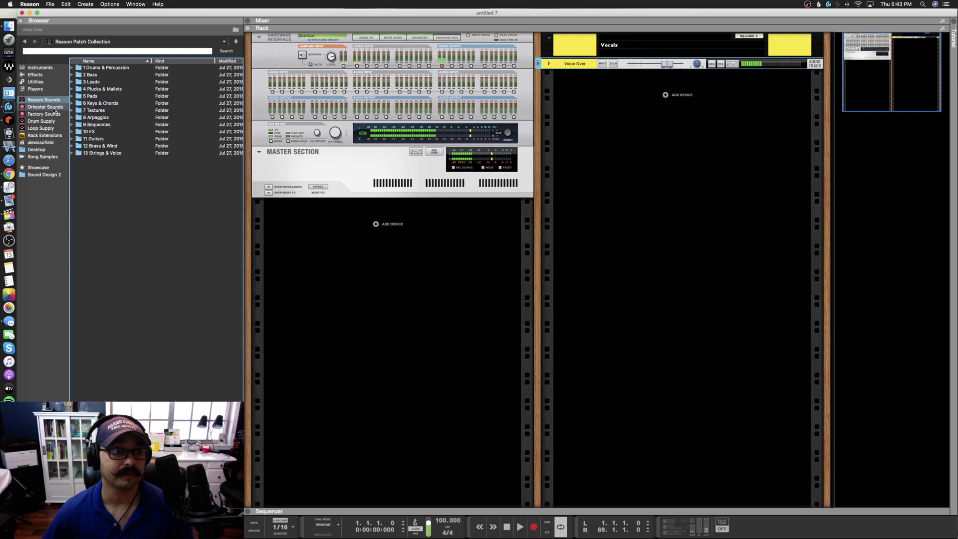
Step: Examine the Kong 808 kits within Kong Patches in the Factory Sounds bank and collapse the Kong Patches folder
left_click(53, 116)
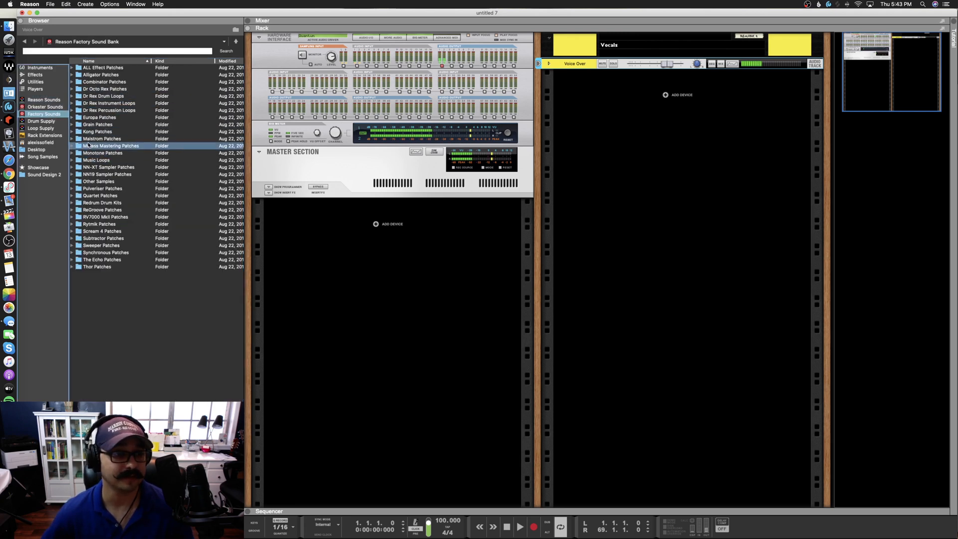
left_click(72, 132)
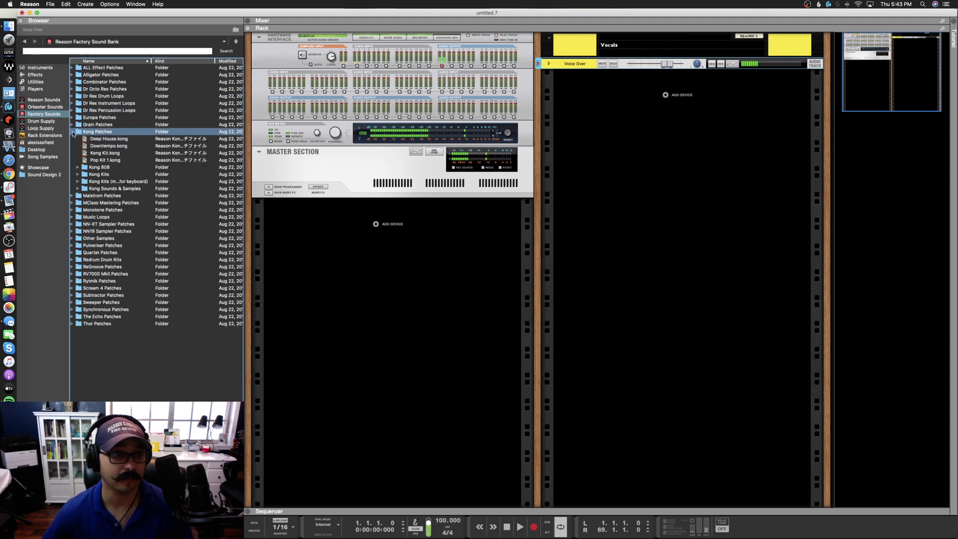
left_click(78, 168)
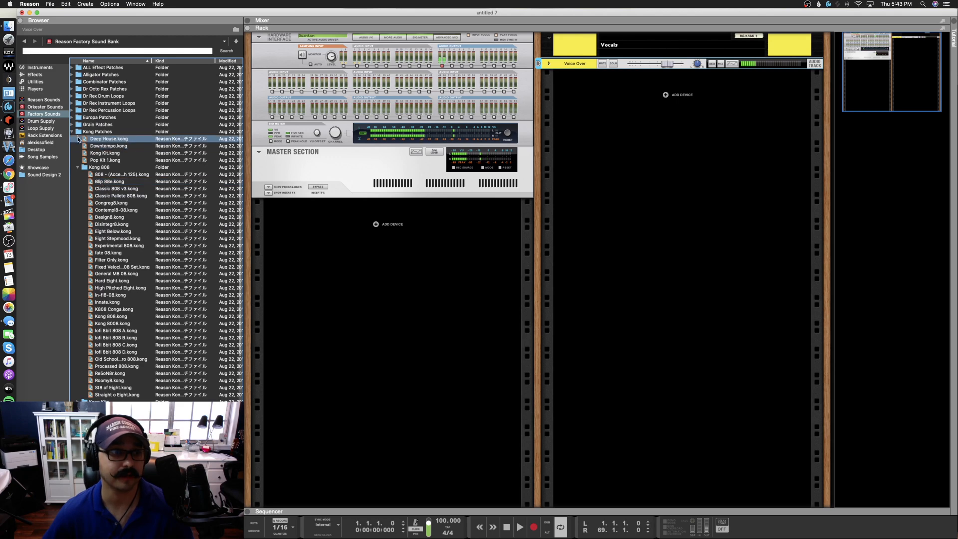
left_click(73, 132)
Step: Look through the 5. Toms samples in the Drum Supply collection, collapse the folder and select 9. Noises & FX
left_click(45, 122)
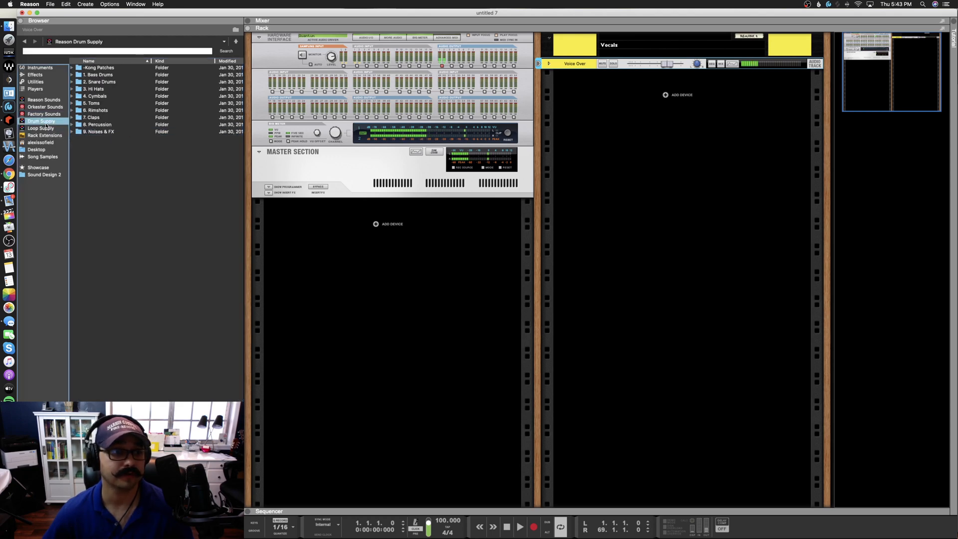
left_click(73, 107)
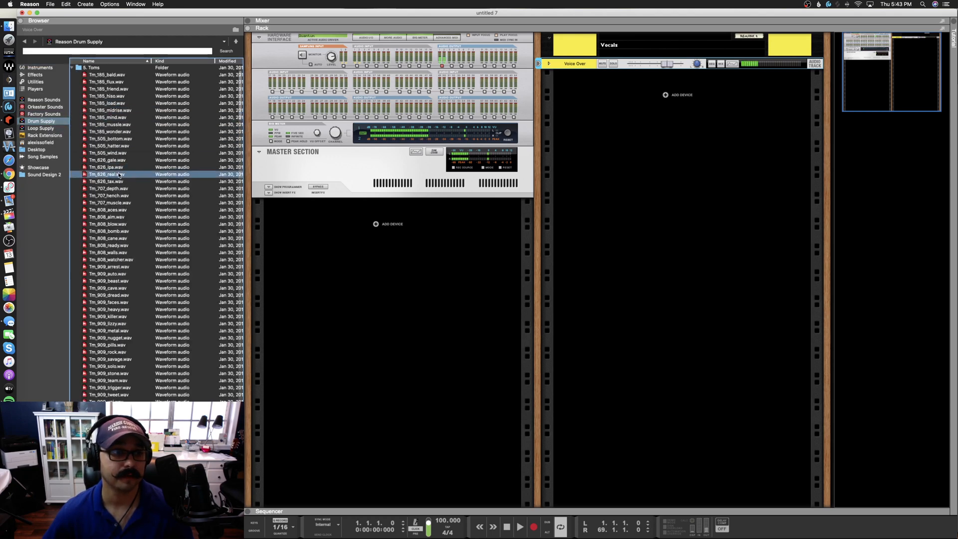
scroll(120, 175, "down", 15)
left_click(120, 178)
scroll(120, 177, "up", 15)
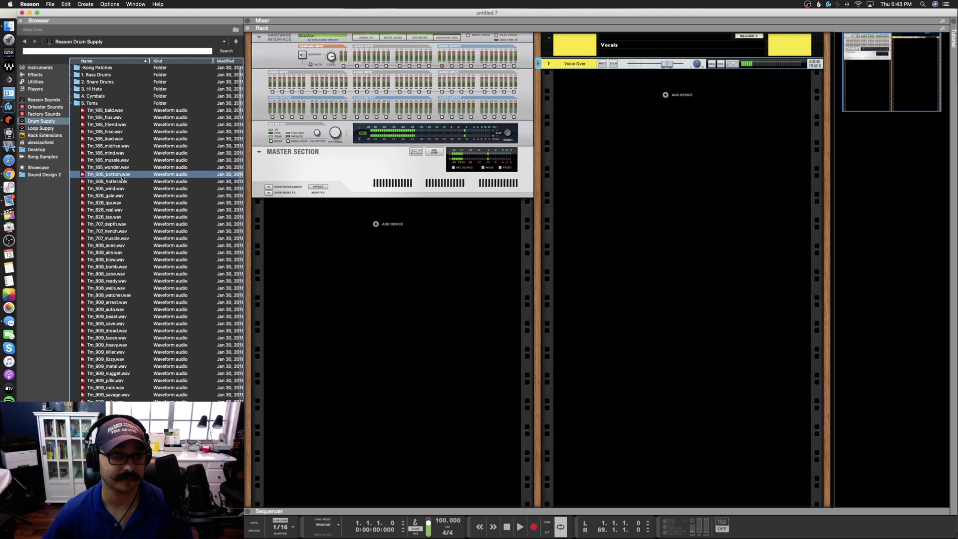
left_click(90, 118)
key("Up")
key("Up")
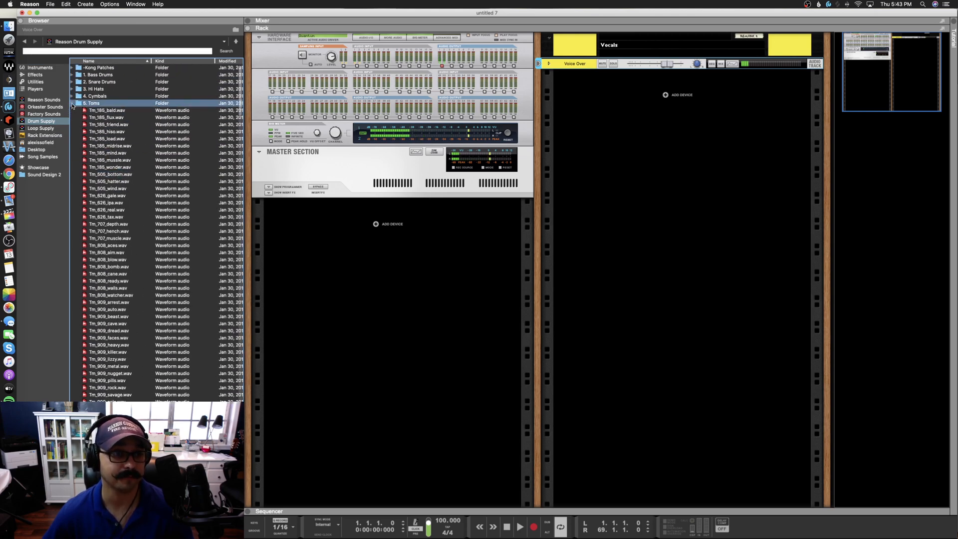
left_click(74, 103)
left_click(73, 132)
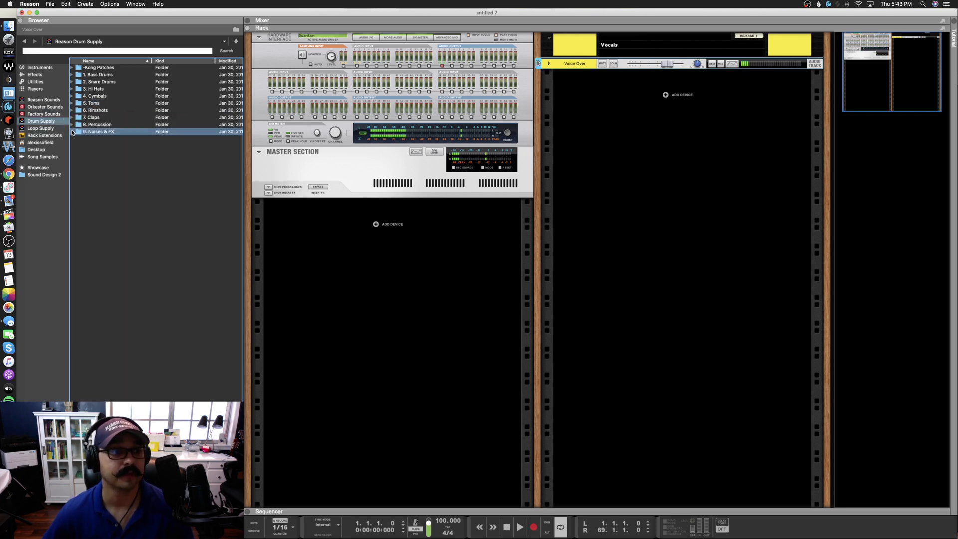
Step: Look at the user's home folder and the Sound Design 2 location, checking its Samples folder
left_click(46, 143)
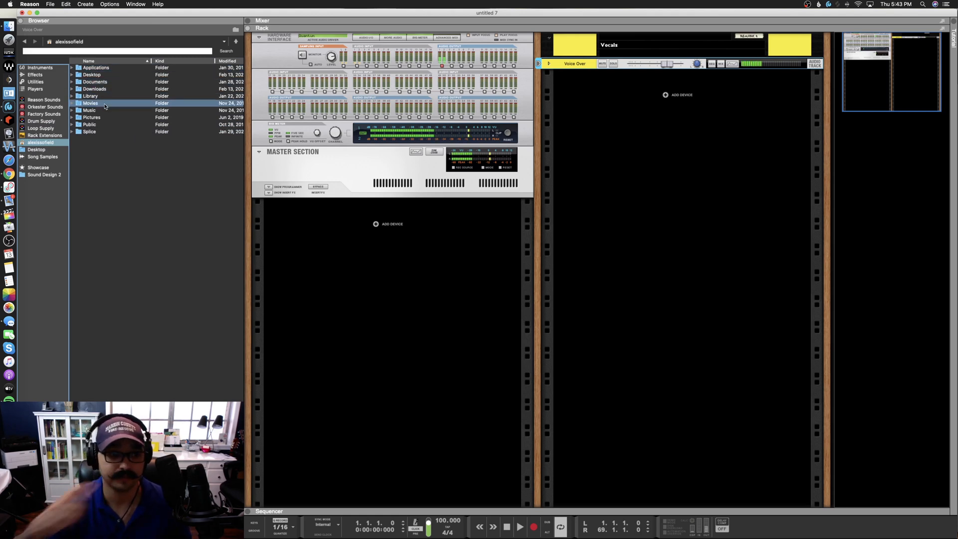
left_click(51, 175)
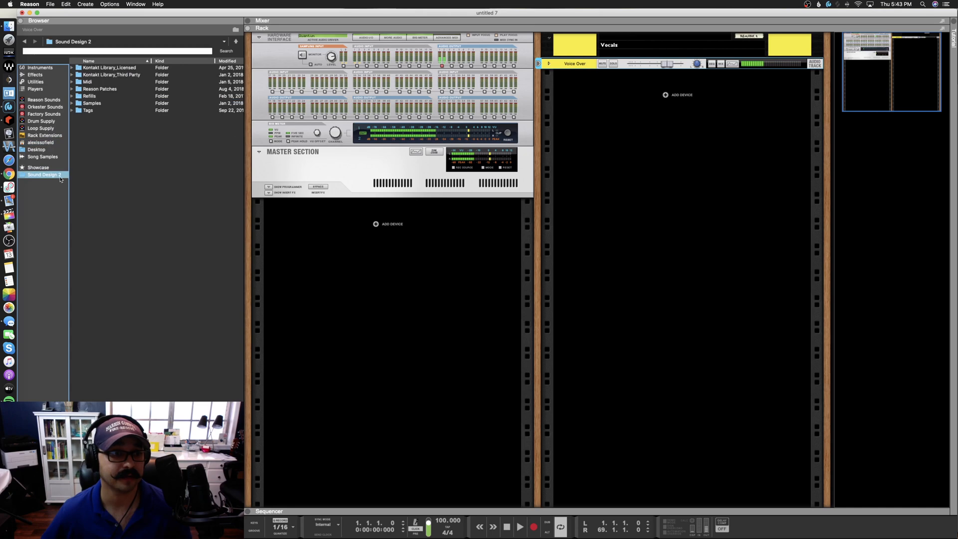
left_click(73, 103)
left_click(77, 104)
left_click(74, 104)
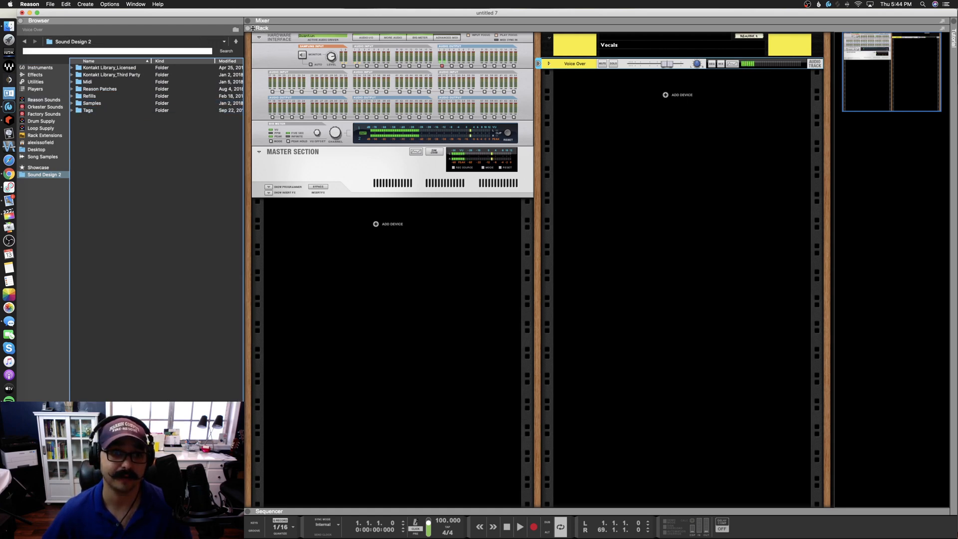
Step: Fold and restore the rack between the mixer and sequencer, and maximize the rack again
left_click(247, 29)
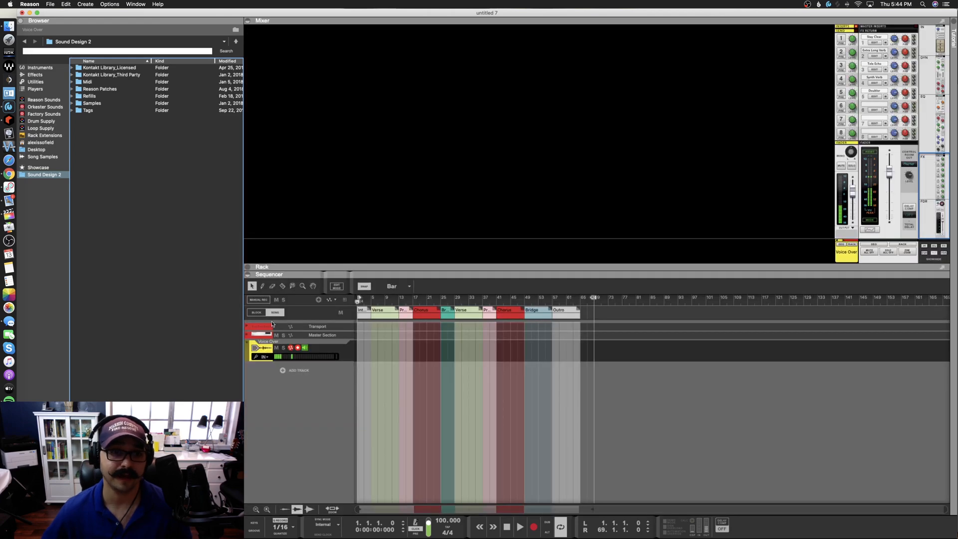
left_click(253, 267)
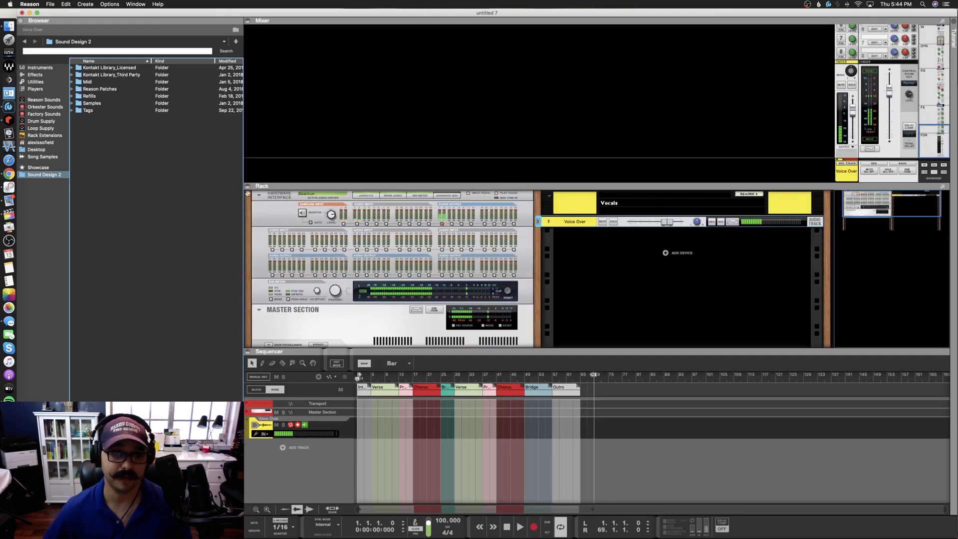
key("F6")
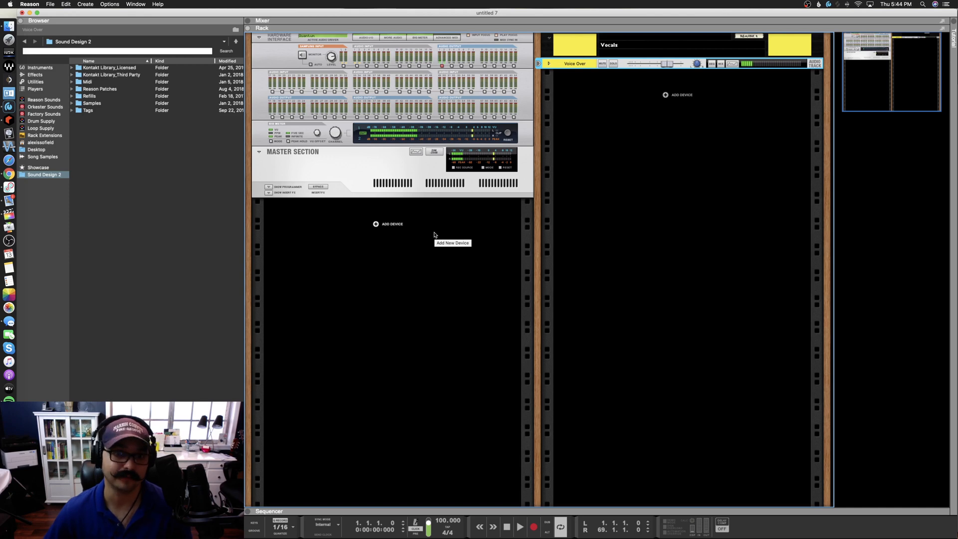
Step: Add a Radical Piano from the Instruments category to the rack beneath the Master Section
left_click(40, 68)
left_click(162, 89)
left_click(189, 133)
left_click(178, 188)
left_click(171, 239)
scroll(170, 239, "down", 3)
left_click(169, 241)
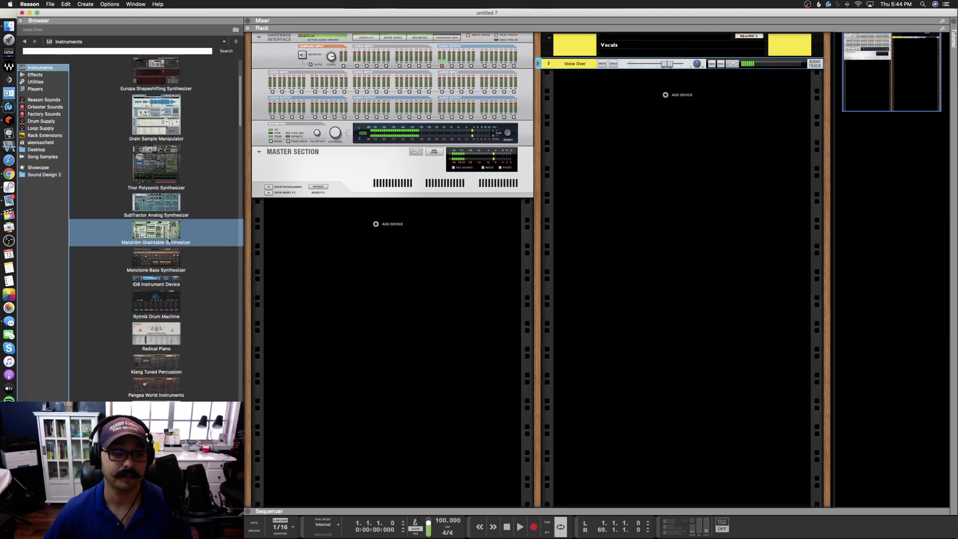
scroll(169, 241, "down", 1)
left_click(172, 246)
left_click(168, 265)
left_click(168, 288)
left_click(166, 317)
left_click_drag(155, 315, 380, 302)
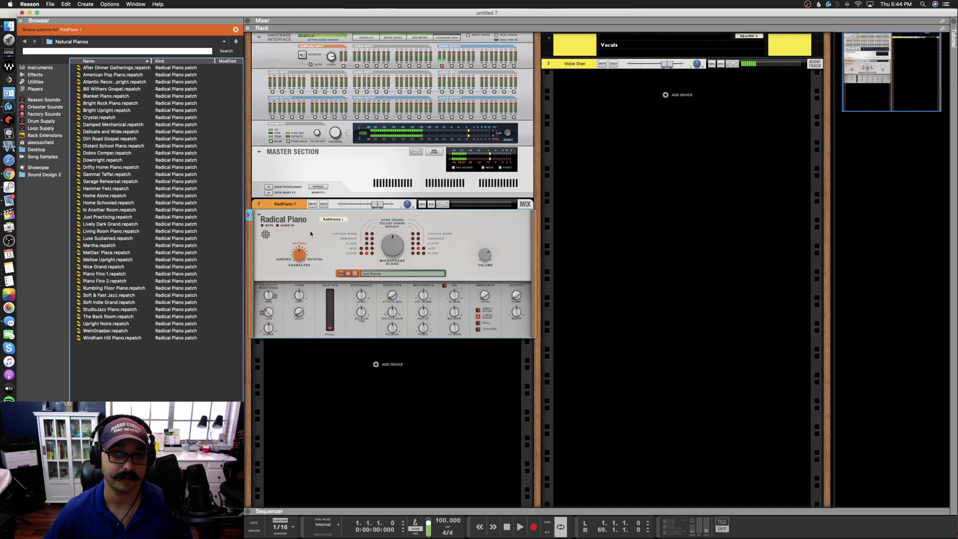
Step: Expand the RadPiano 1 mix channel in the rack, showing and hiding its insert FX section
left_click(259, 204)
left_click(269, 219)
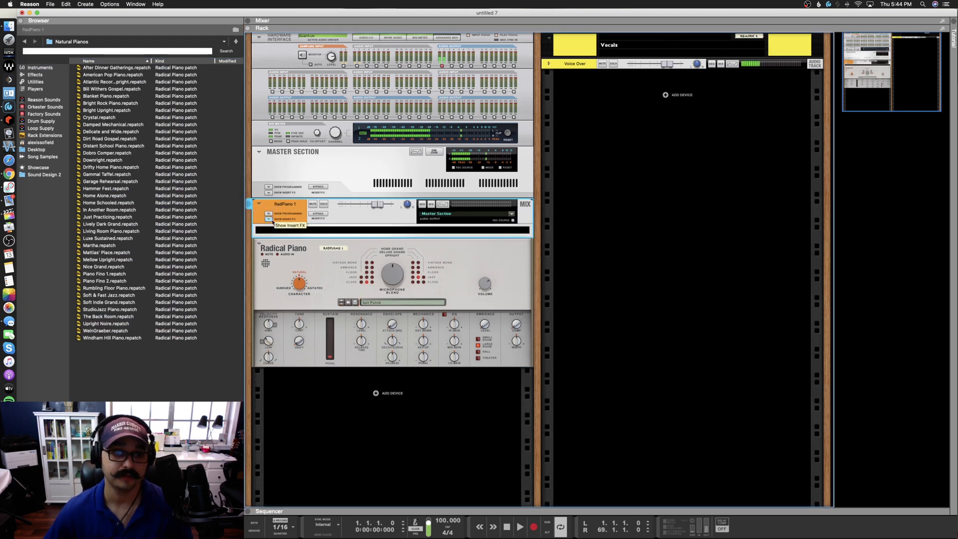
left_click(269, 220)
Step: Flip the rack to examine the Radical Piano's cable routing on the back and return to the front
key("Tab")
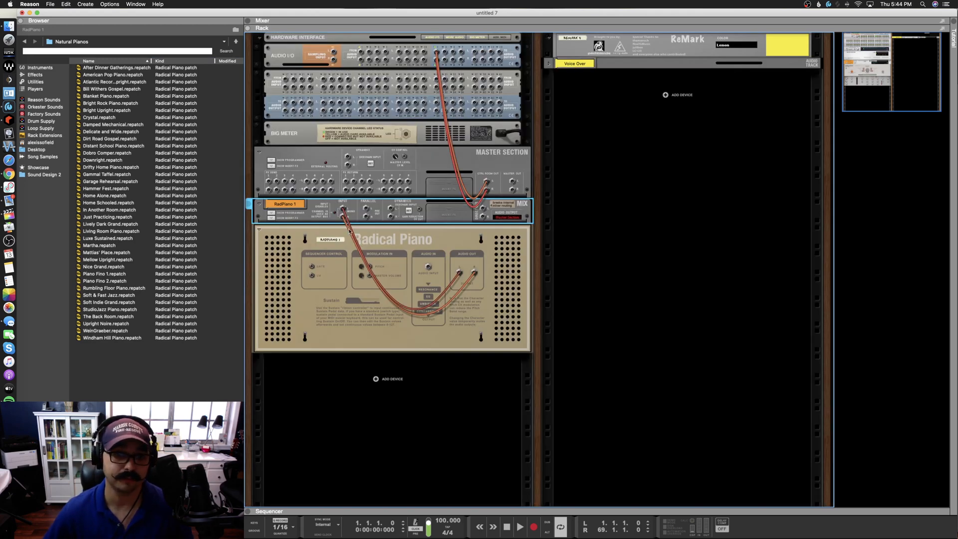
key("Tab")
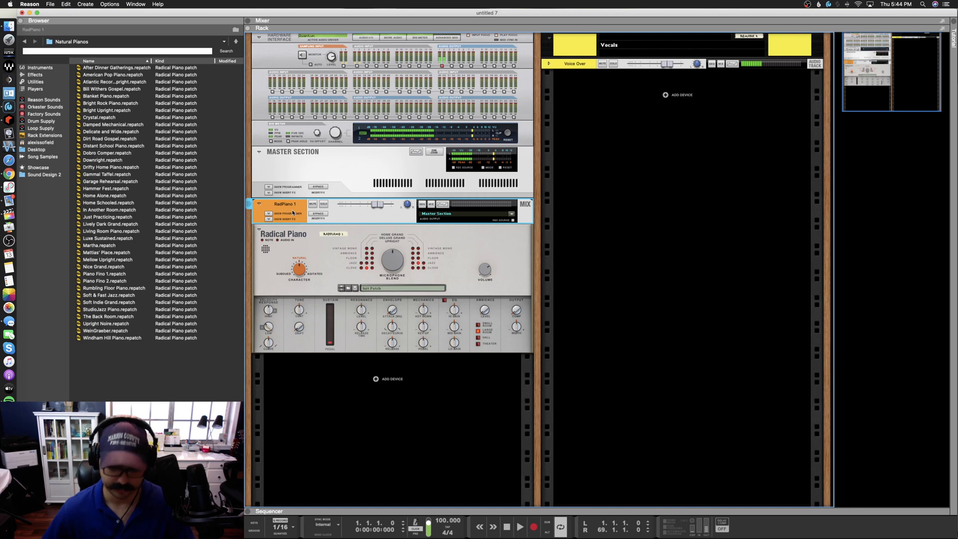
Step: Maximize the mixer, select the RadPiano 1 channel and examine its strip from the fader up to the input section
key("F5")
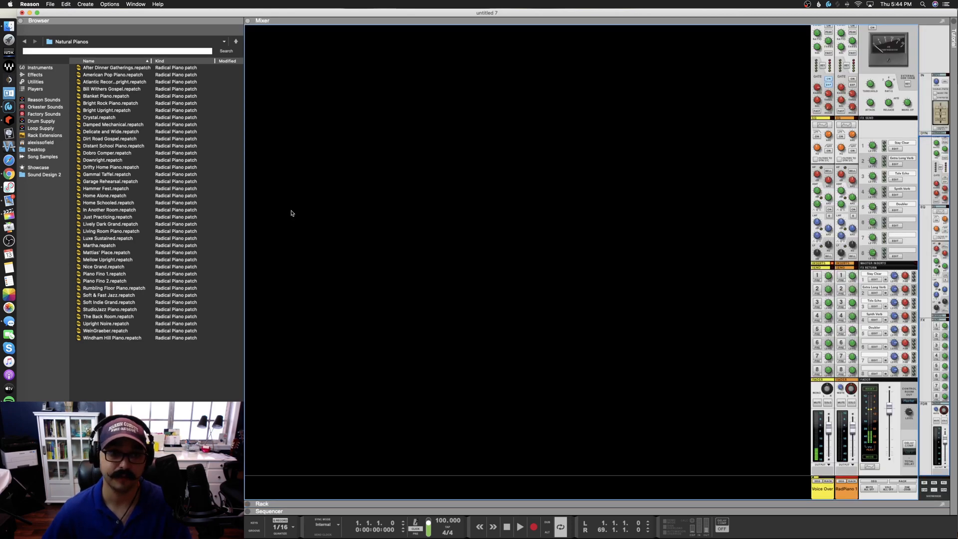
key("F5")
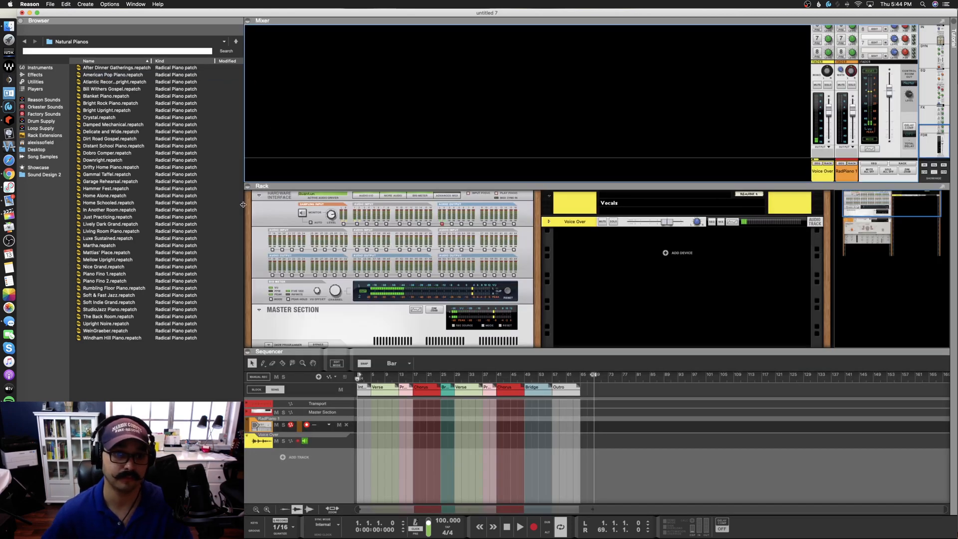
double_click(259, 23)
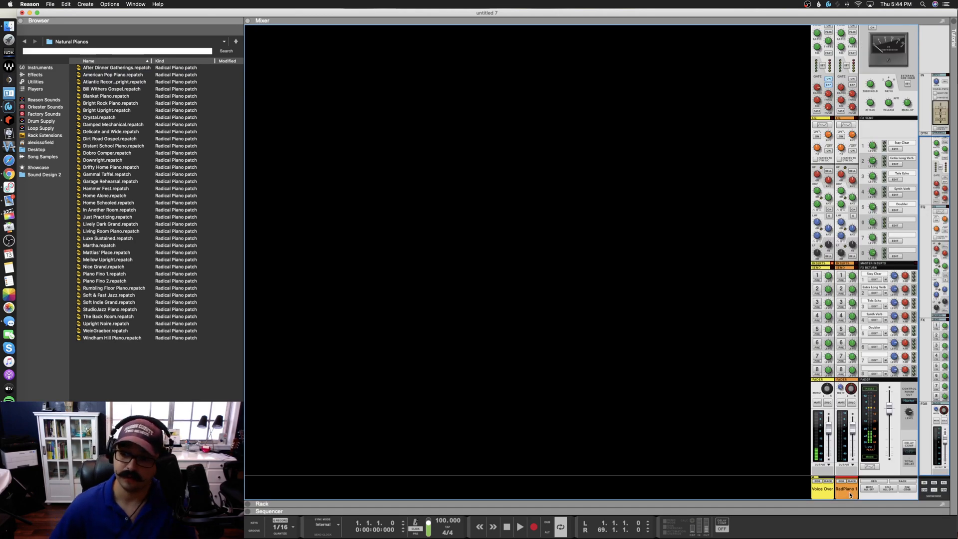
left_click_drag(853, 434, 851, 430)
left_click(853, 429, "super")
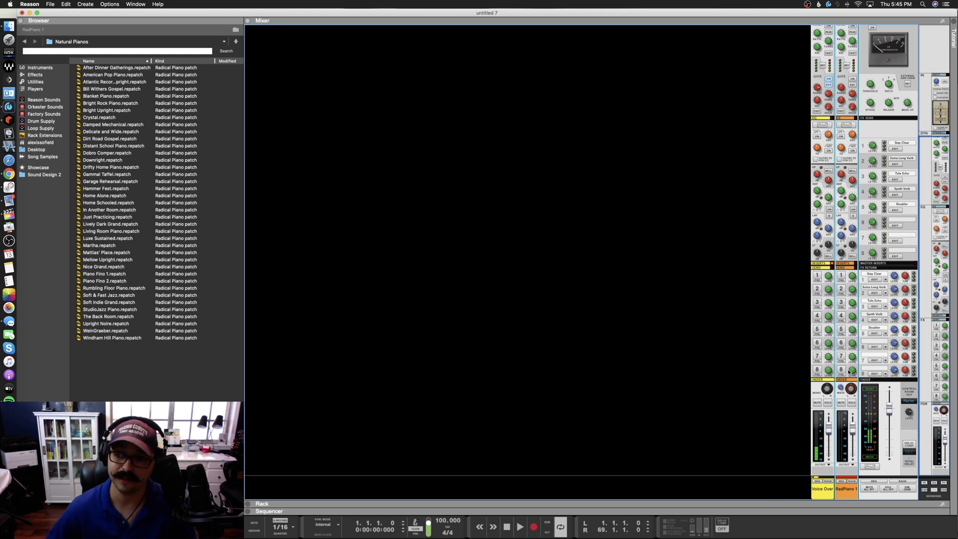
scroll(841, 160, "up", 4)
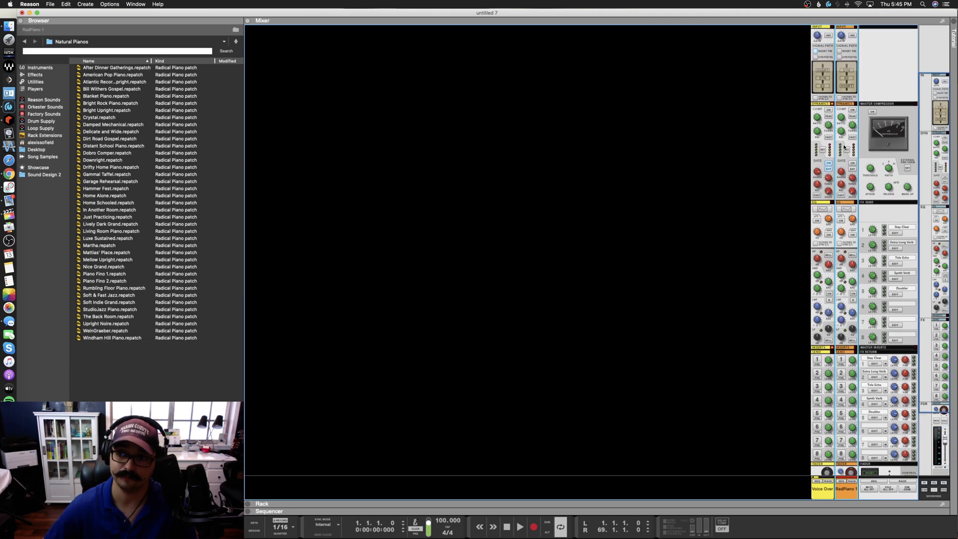
Step: Maximize the sequencer and draw a three-bar clip at bar 1 on the RadPiano 1 lane
key("F6")
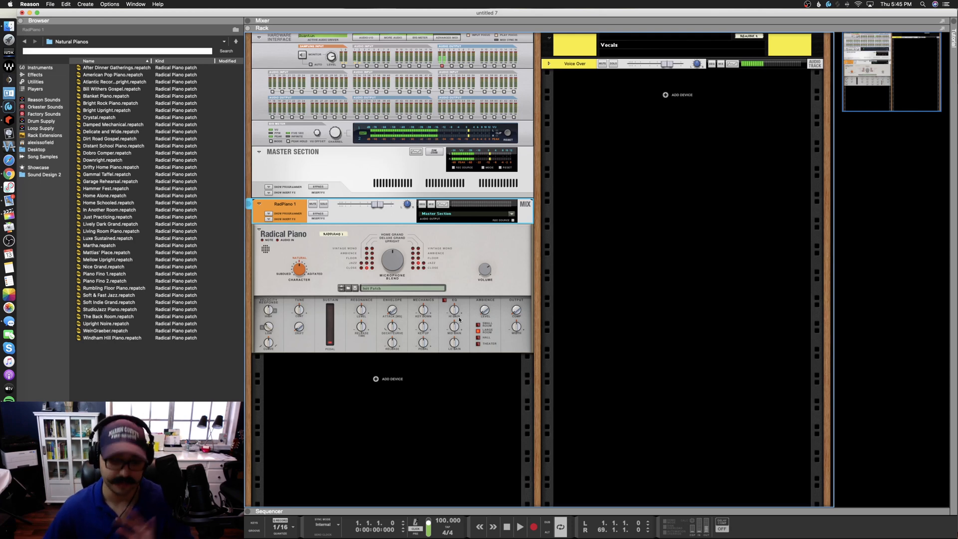
left_click(247, 513)
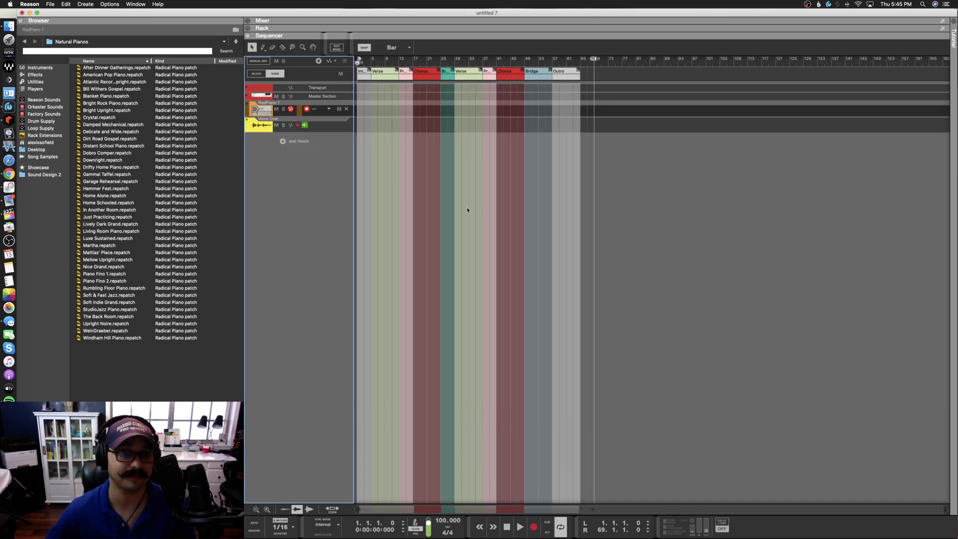
scroll(393, 163, "up", 10)
scroll(393, 165, "up", 5)
scroll(393, 164, "down", 8)
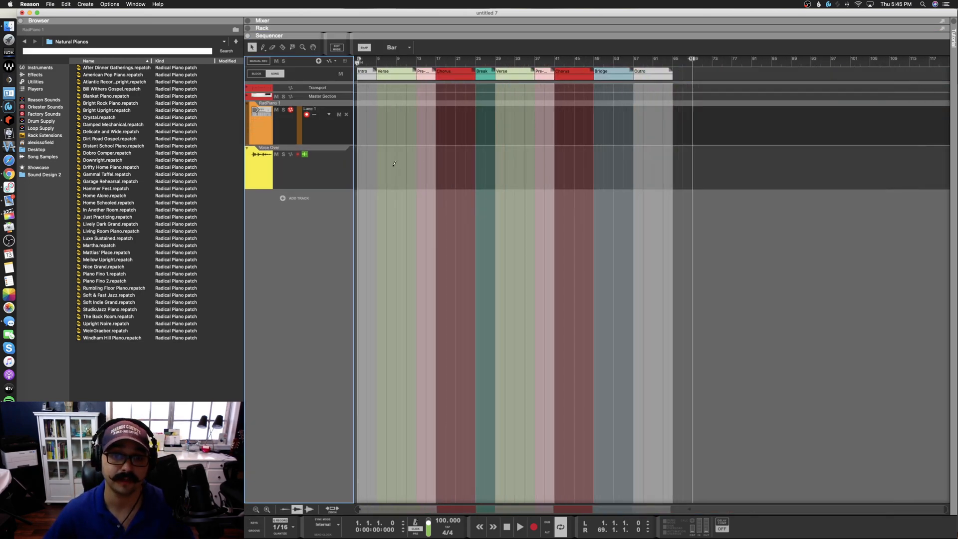
left_click_drag(362, 134, 372, 134)
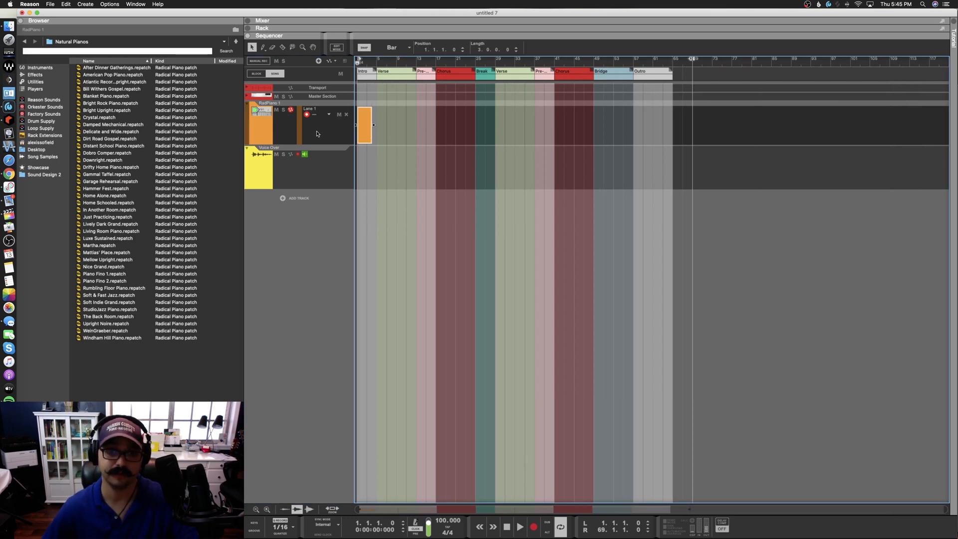
Step: Record notes into the RadPiano 1 clip from bar 1, stopping in bar 2, and deselect the clip
key("super+Return")
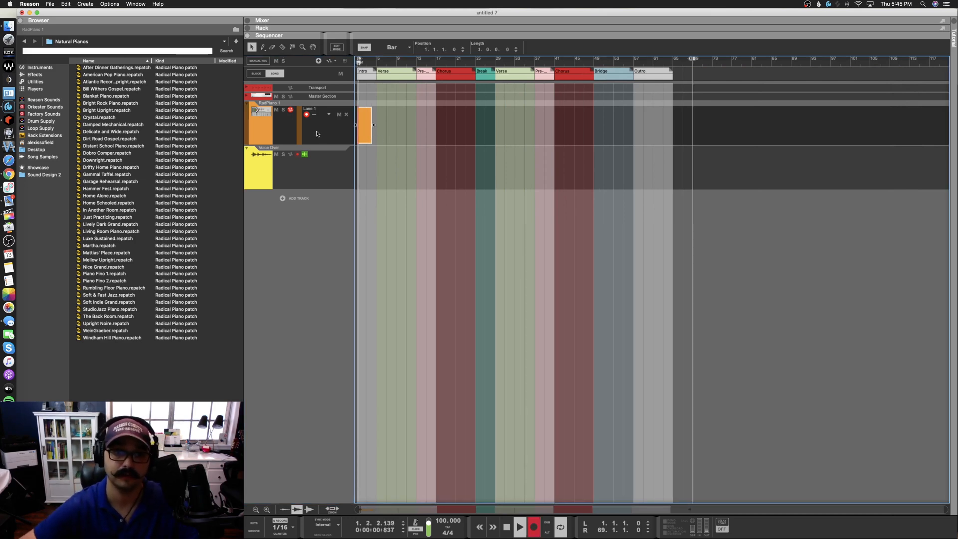
key("space")
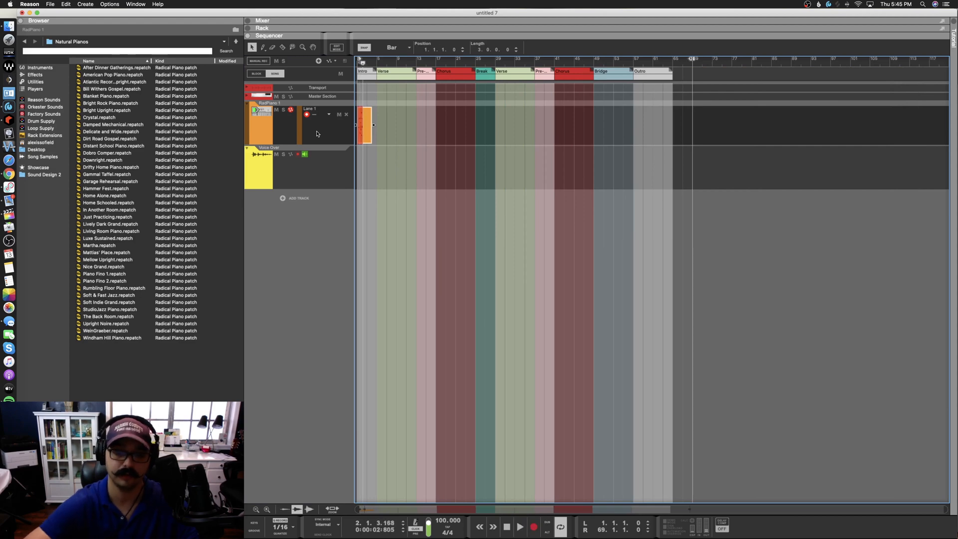
left_click(385, 148)
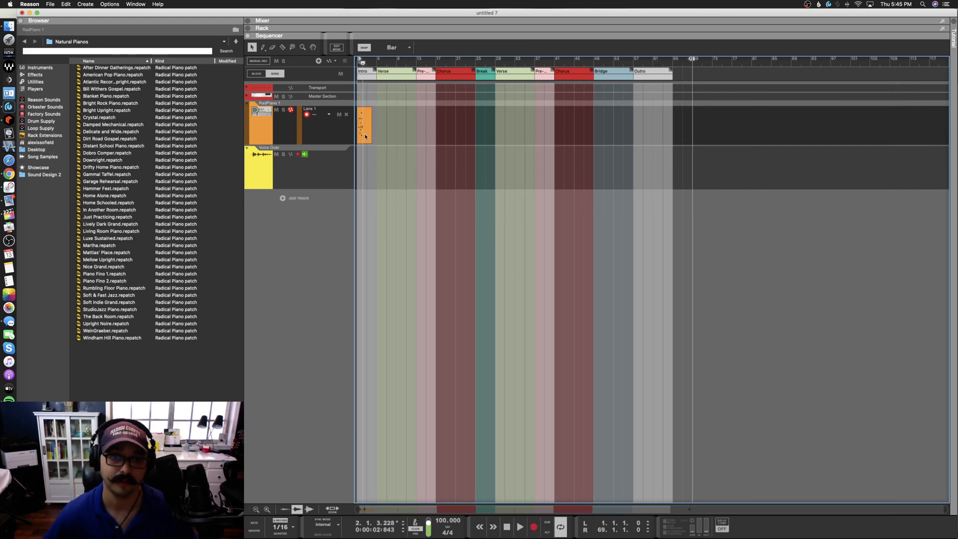
Step: Copy the recorded RadPiano 1 clip to bars 5 and 10 in the Verse section
scroll(366, 137, "up", 5)
scroll(366, 137, "down", 5)
left_click(367, 137)
left_click_drag(368, 136, 420, 135)
scroll(419, 132, "up", 5)
scroll(460, 125, "down", 2)
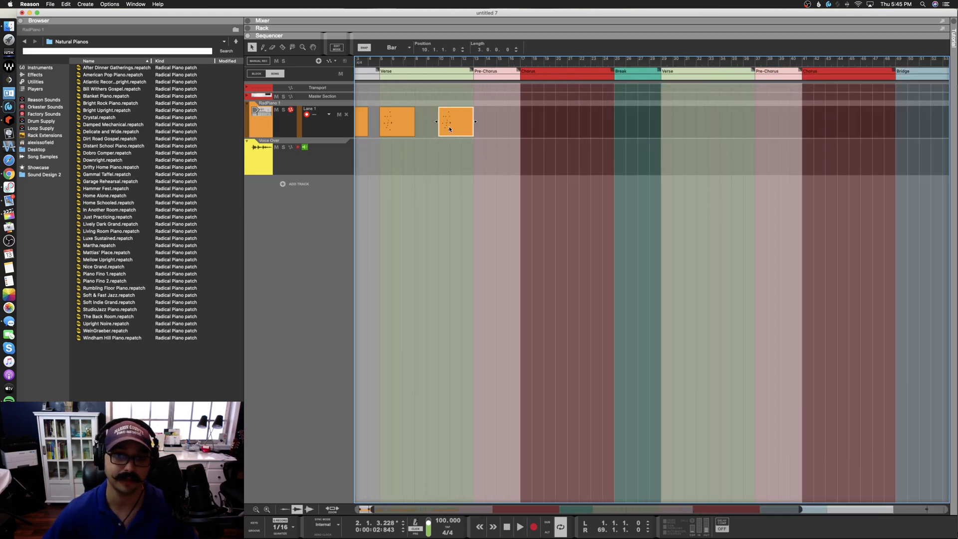
Step: In the note editor, change the first note of the clip at bar 10 to A#2 with a one-sixteenth length
double_click(449, 129)
scroll(677, 232, "up", 5)
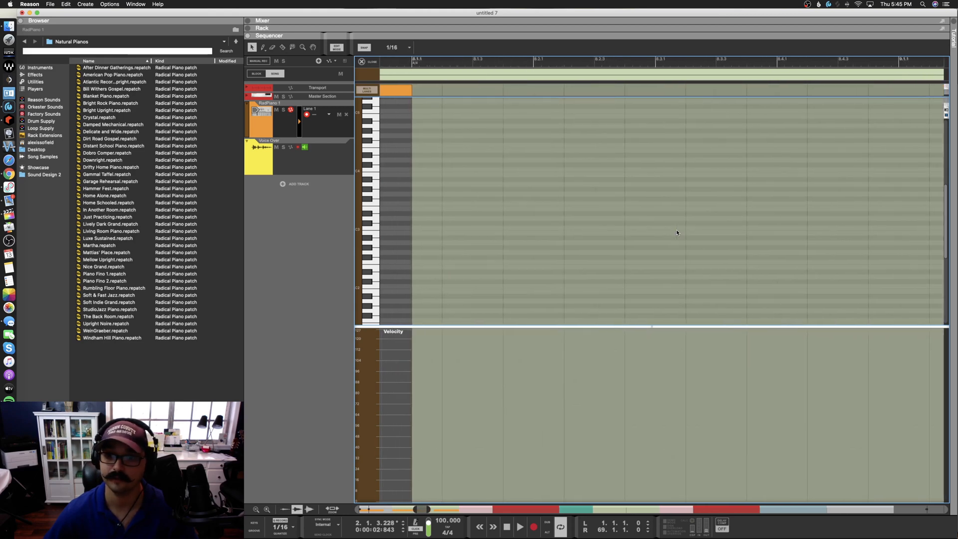
scroll(677, 230, "down", 3)
scroll(676, 228, "down", 5)
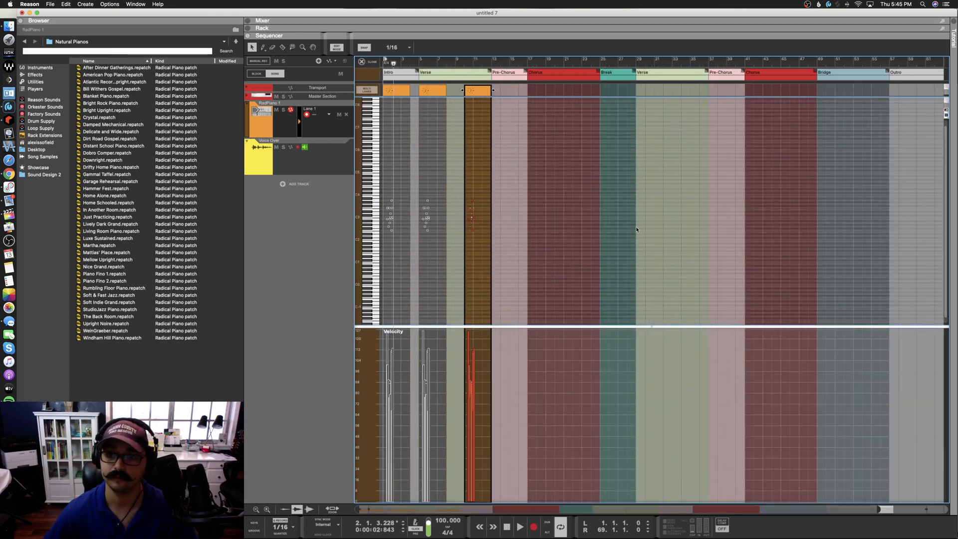
scroll(468, 227, "up", 10)
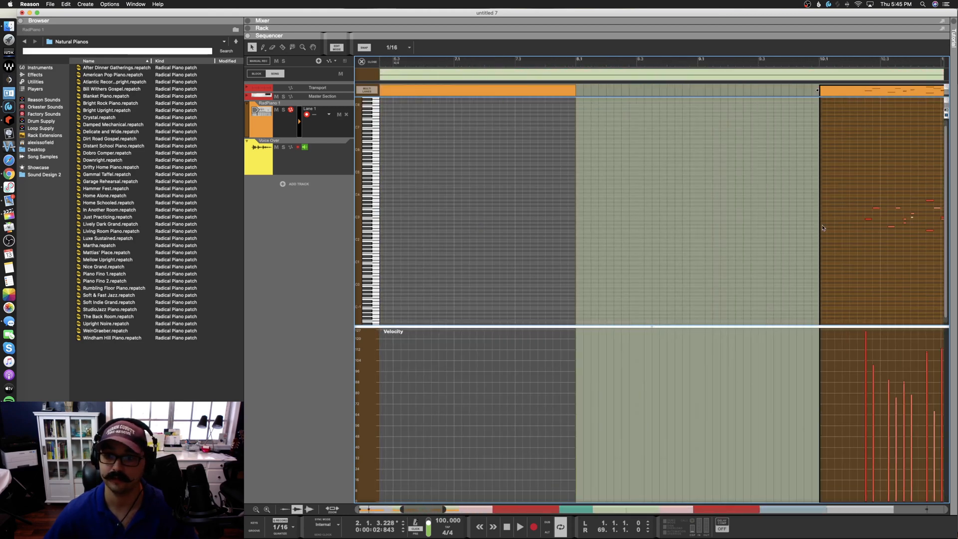
scroll(823, 228, "right", 4)
left_click(779, 221)
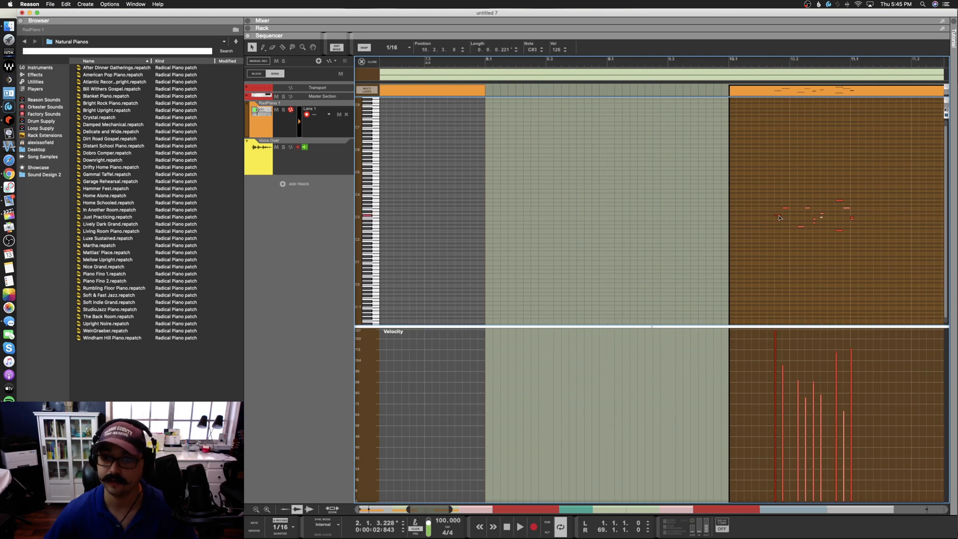
left_click(784, 223)
left_click(780, 222)
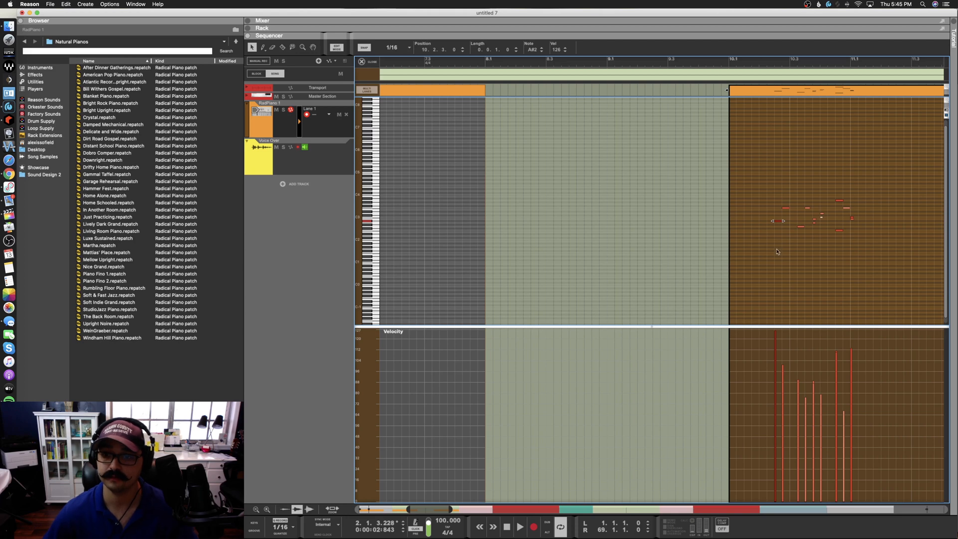
Step: Close the note editor and delete all three clips from the RadPiano 1 lane
key("shift+Tab")
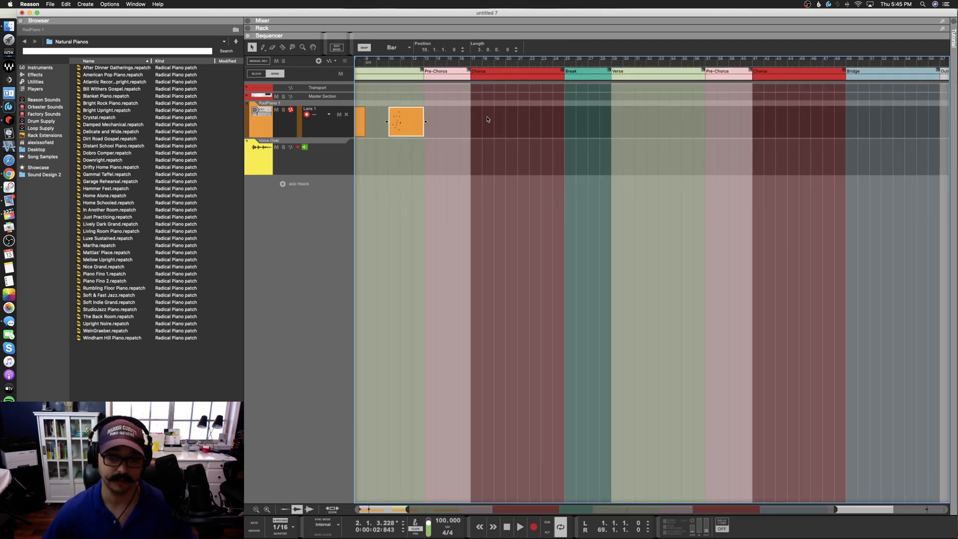
left_click_drag(567, 106, 348, 129)
key("Delete")
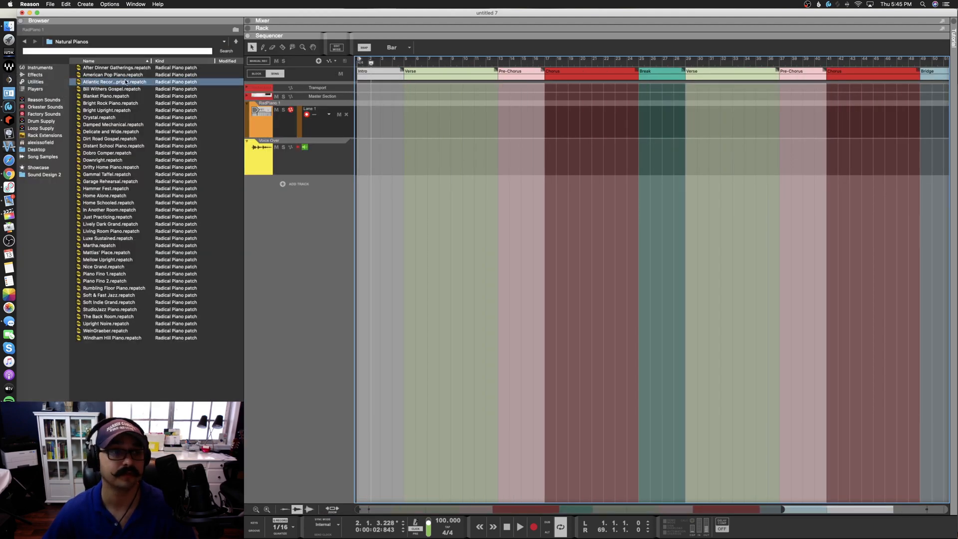
Step: List the Utilities devices in the browser and view the mixer, rack and sequencer in turn, ending on the rack
left_click(80, 74)
left_click(35, 82)
left_click(79, 94)
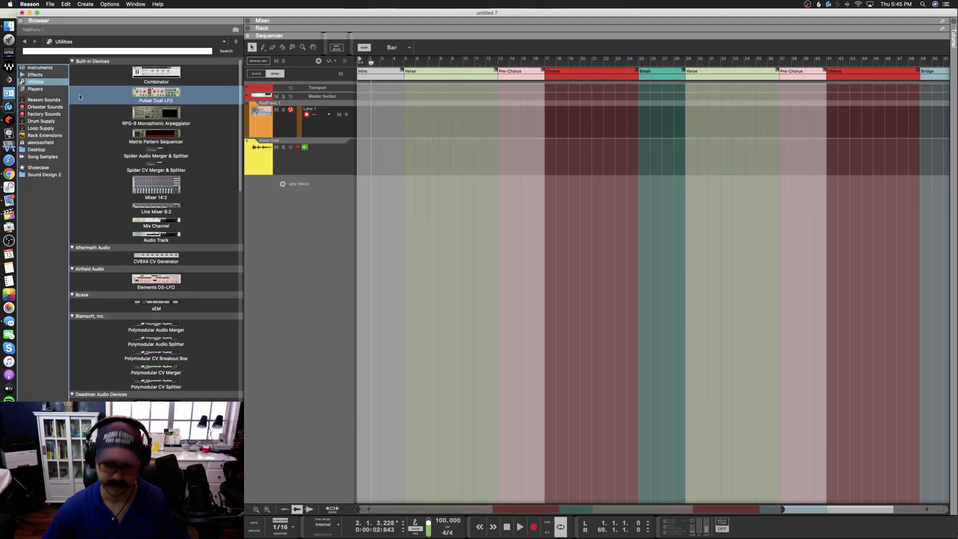
key("F5")
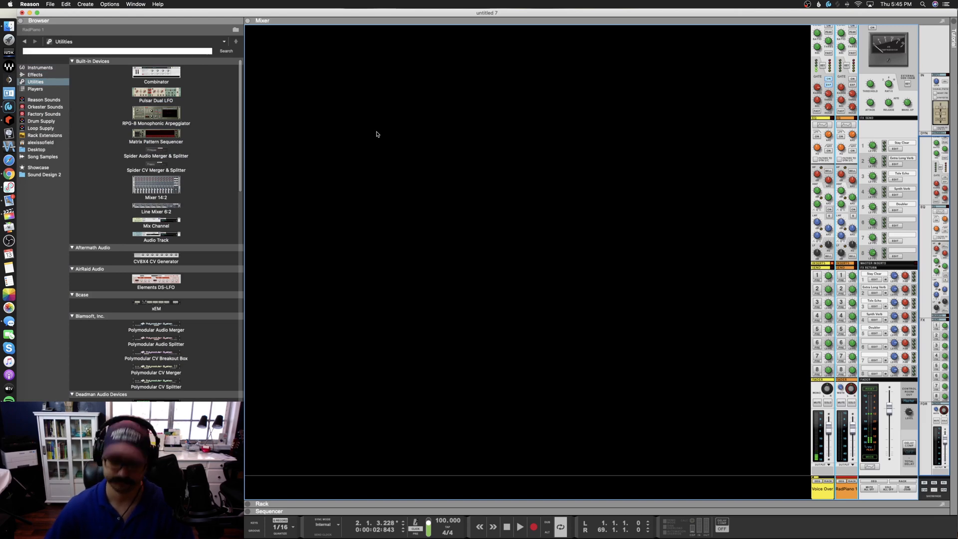
key("F6")
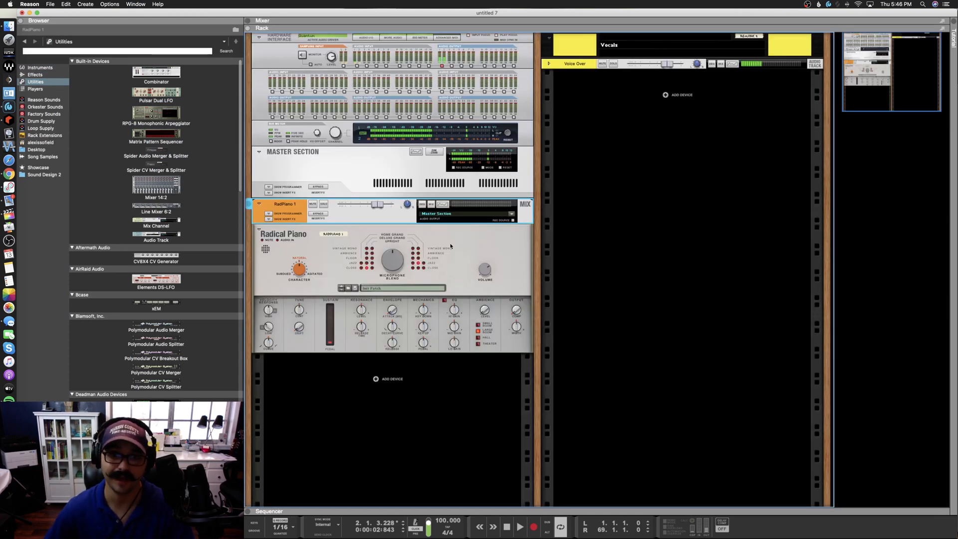
key("F7")
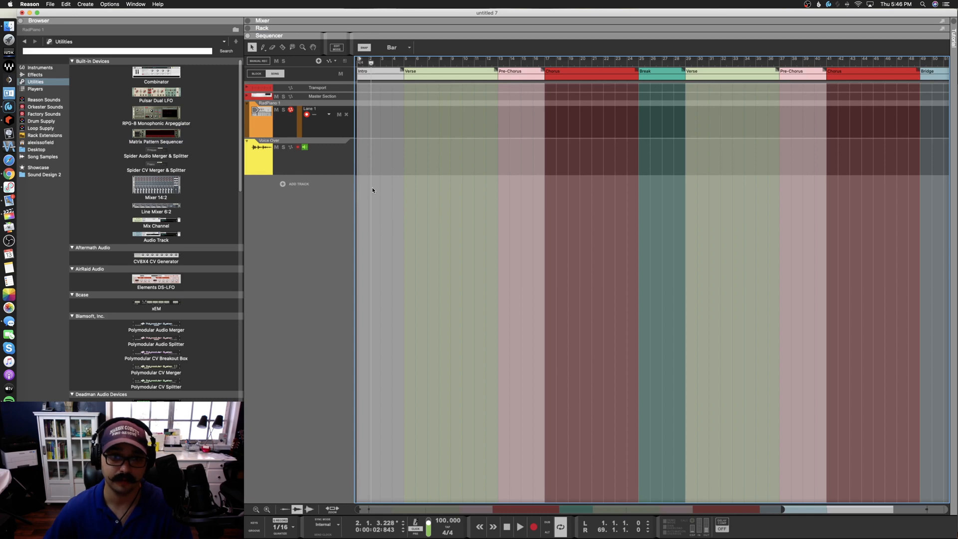
key("F6")
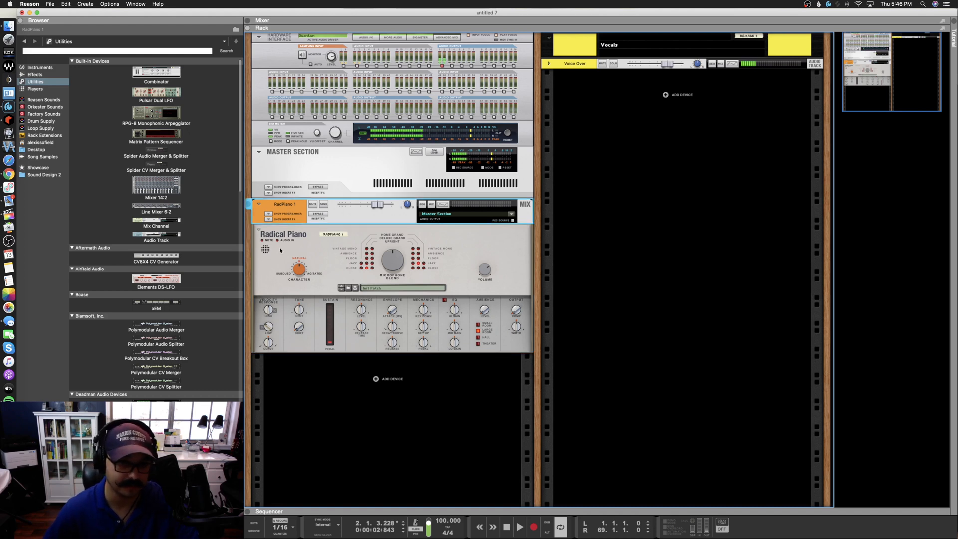
Step: Select the Radical Piano in the rack, list the Effects devices in the browser and look at the piano's mixer channel
left_click(255, 231)
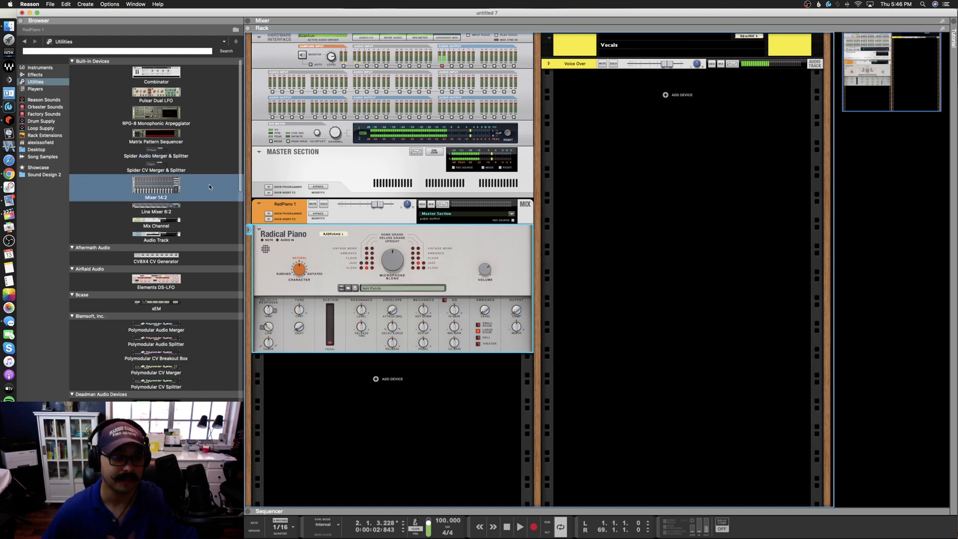
left_click(36, 75)
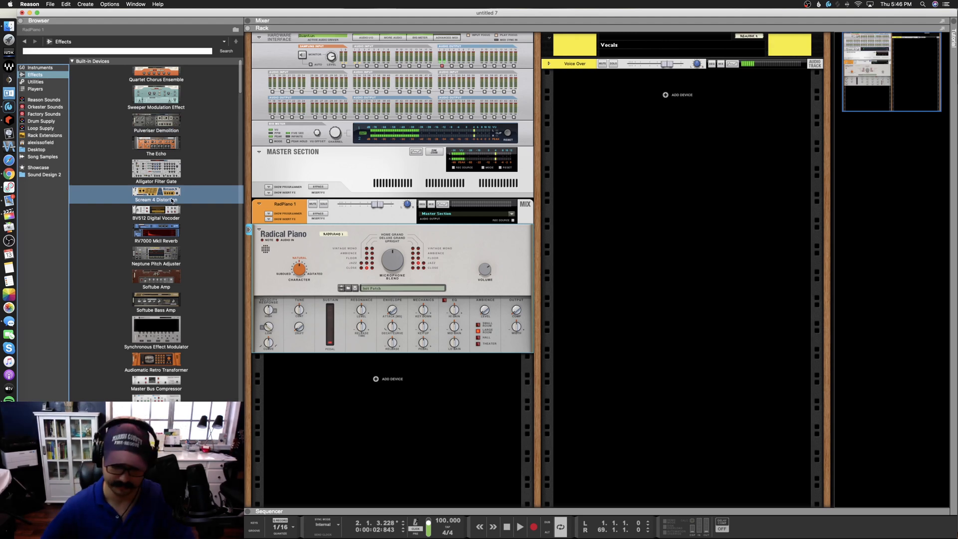
key("F5")
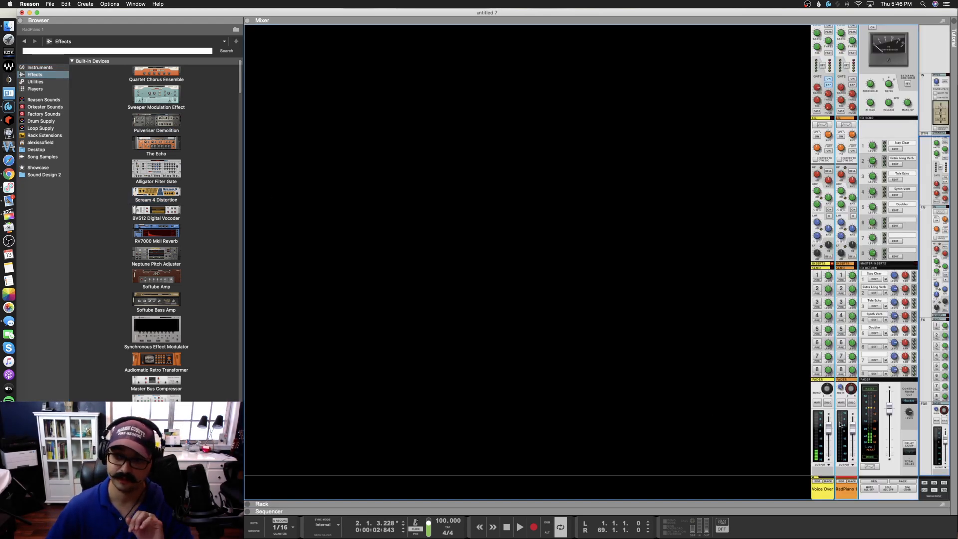
left_click(134, 127)
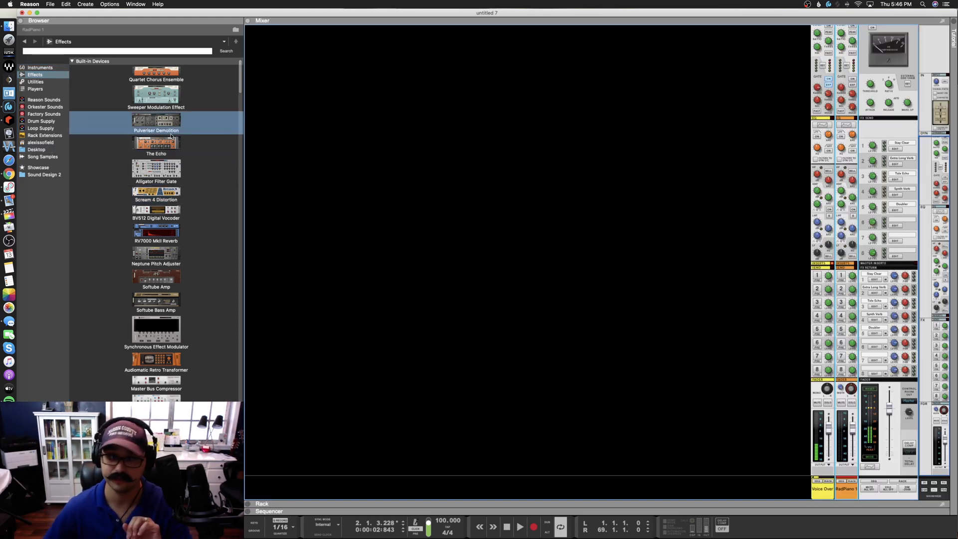
left_click(416, 205)
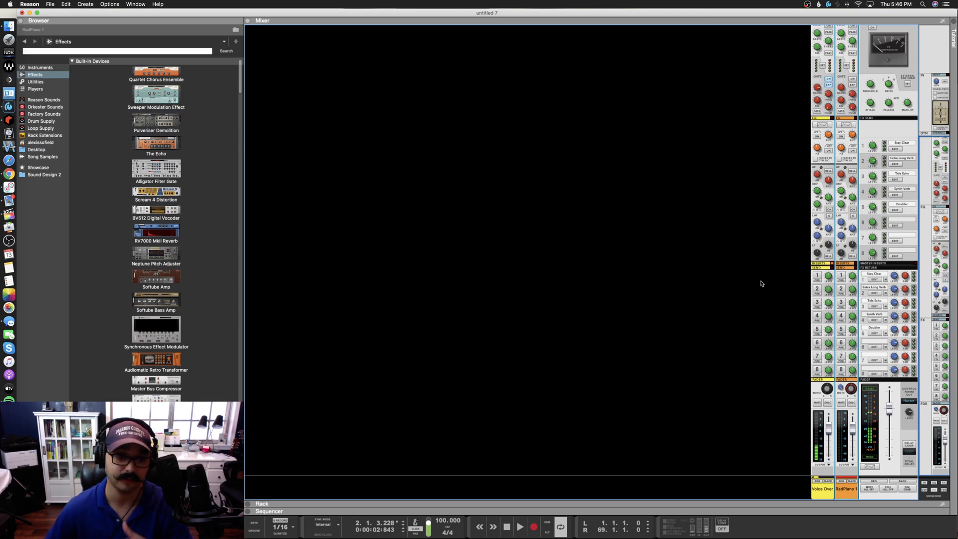
Step: Add a Scream 4 Distortion from the Effects category to the rack directly beneath the Radical Piano
key("F6")
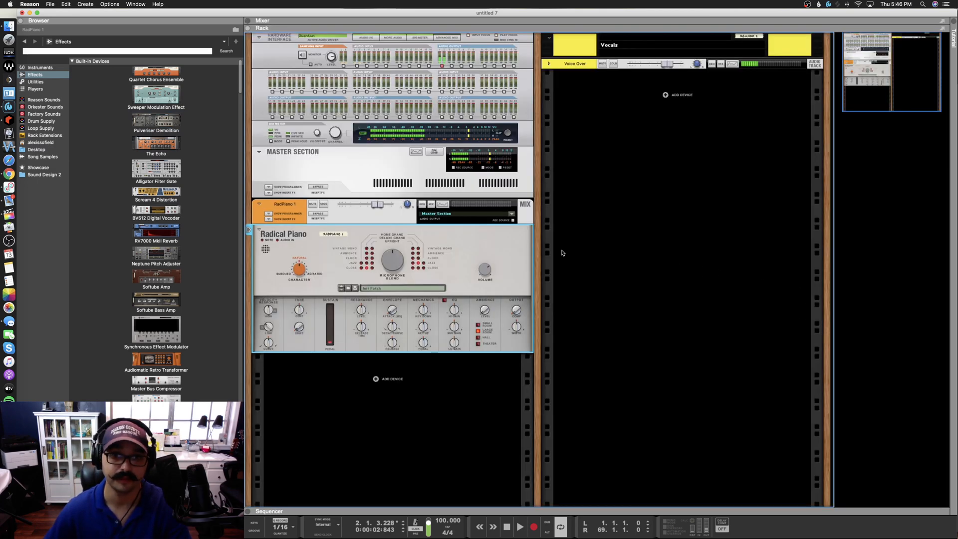
left_click(157, 194)
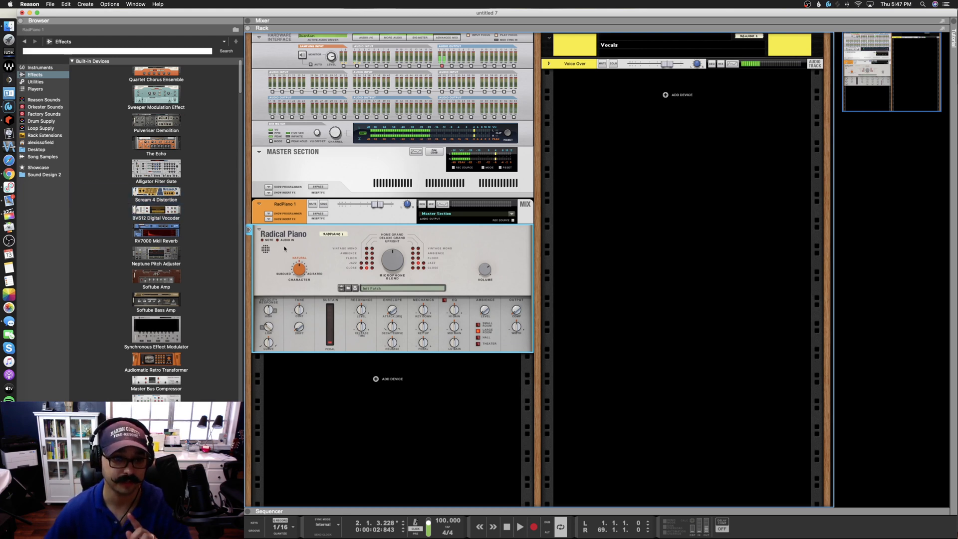
left_click_drag(153, 195, 338, 374)
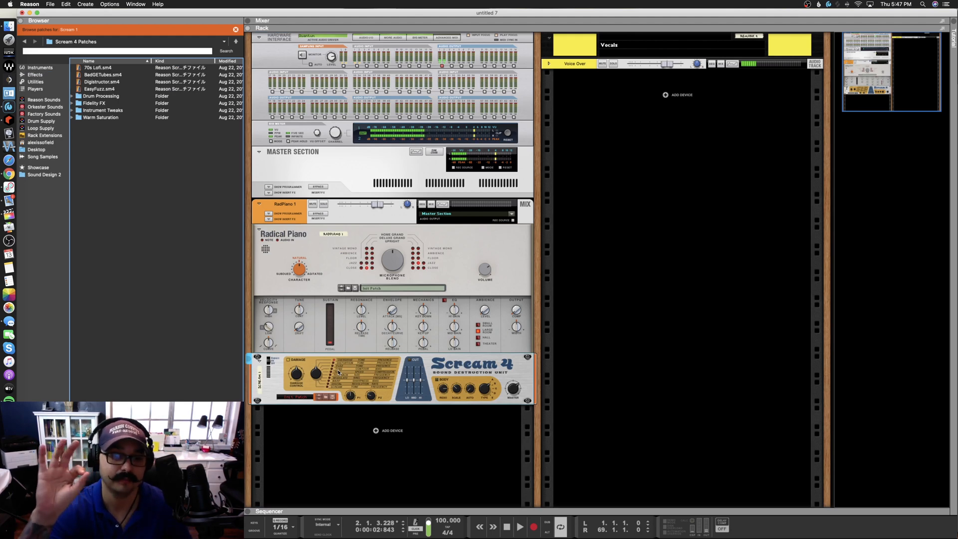
Step: Flip the rack to examine the Scream 4's cable routing, list the Effects devices again and return to the front
key("Tab")
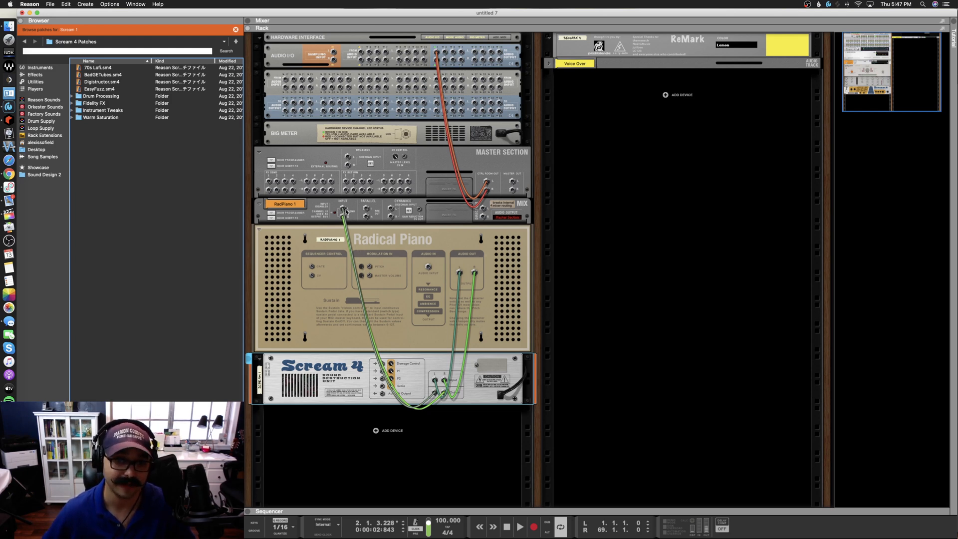
left_click(35, 75)
key("Tab")
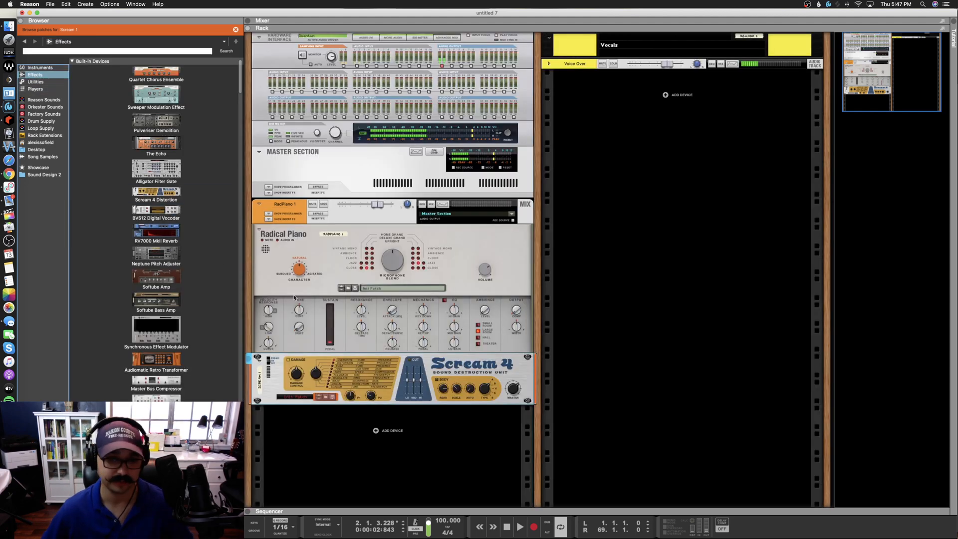
Step: Select the Radical Piano and the Scream 4 in turn in the rack and adjust the Scream 4's Cut section
left_click(251, 231)
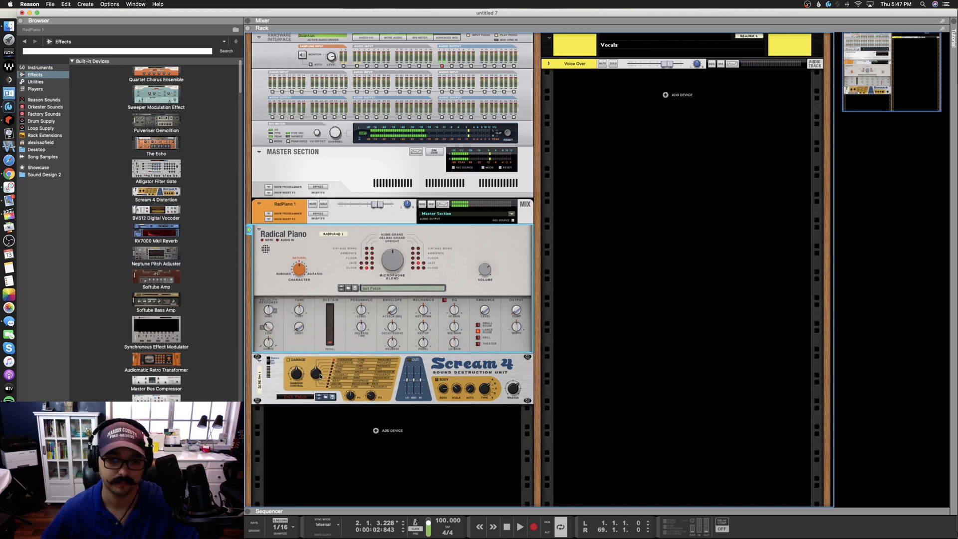
left_click(321, 367)
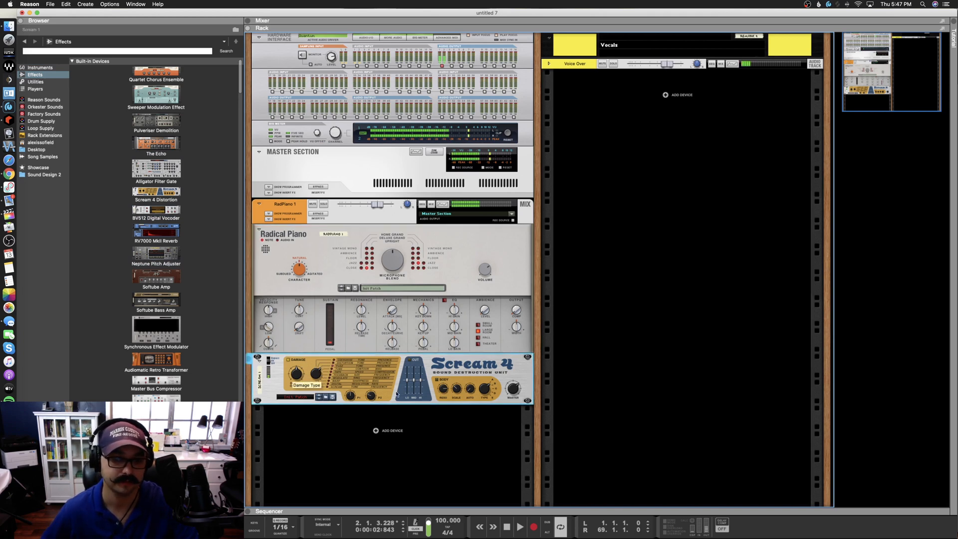
left_click_drag(409, 363, 410, 378)
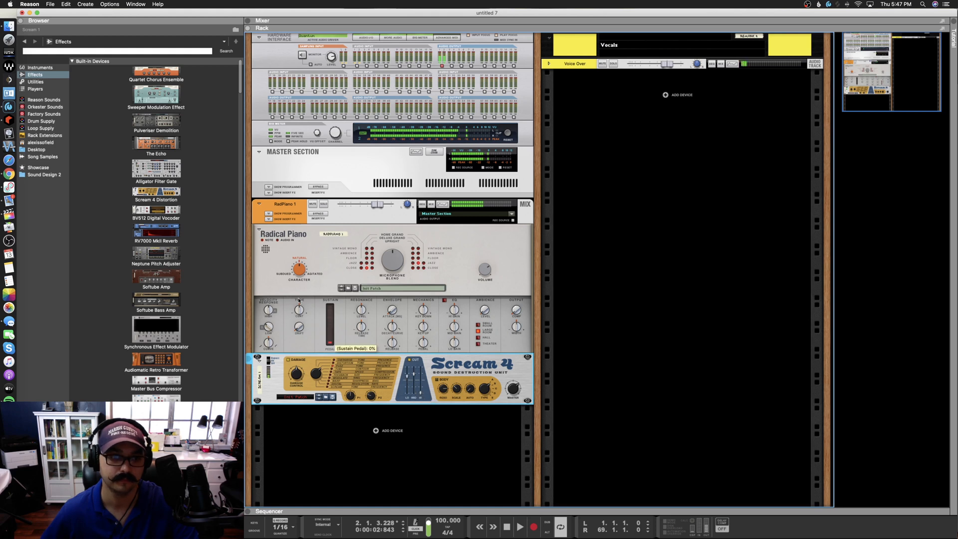
Step: Add The Echo from the Effects devices to the rack directly beneath the Scream 4
left_click(177, 111)
left_click(156, 172)
left_click(153, 146)
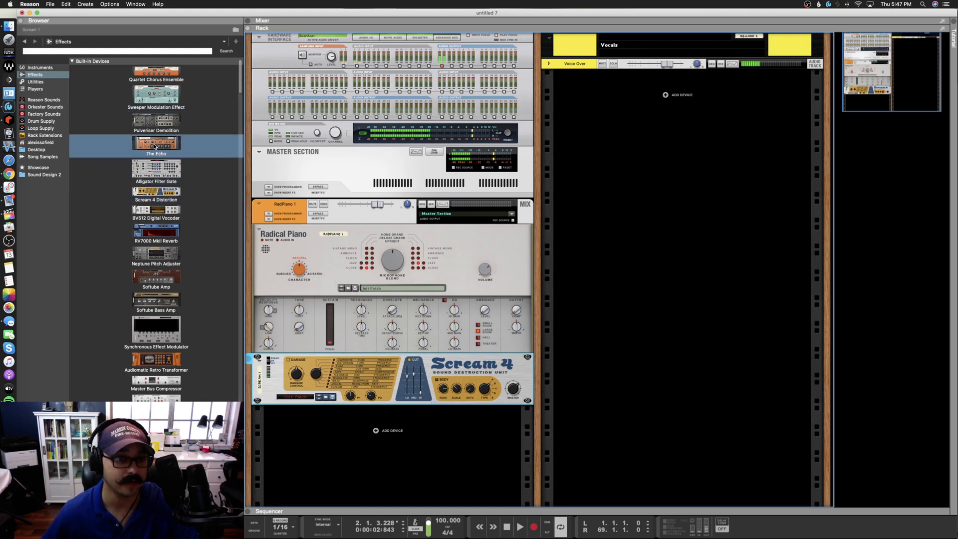
left_click_drag(152, 146, 348, 411)
Step: Flip the rack to examine The Echo's cable routing, return to the front and select The Echo
key("Tab")
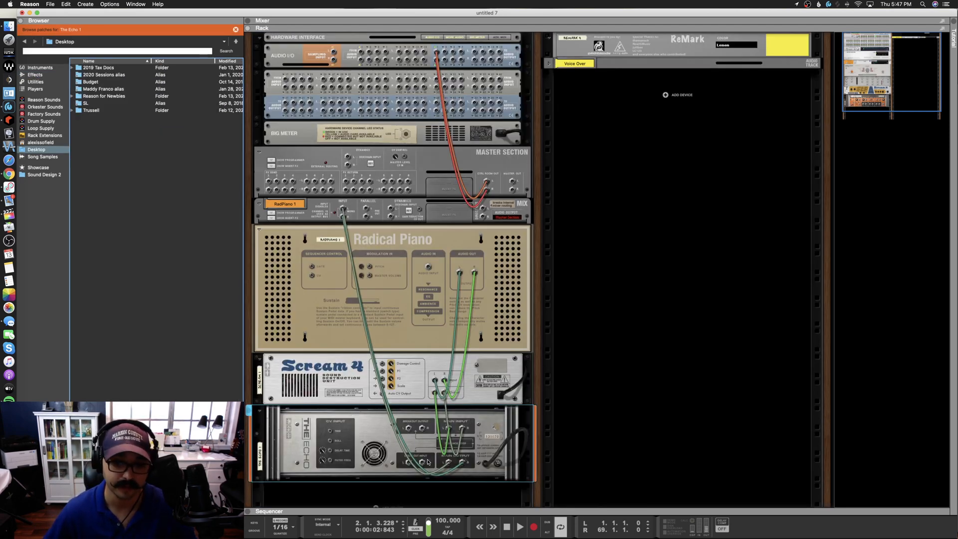
key("Tab")
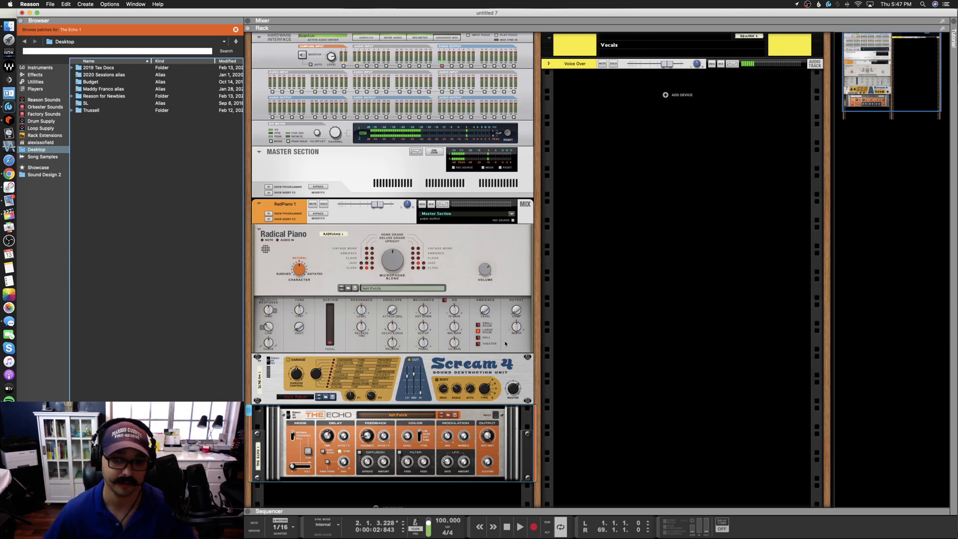
left_click(491, 466)
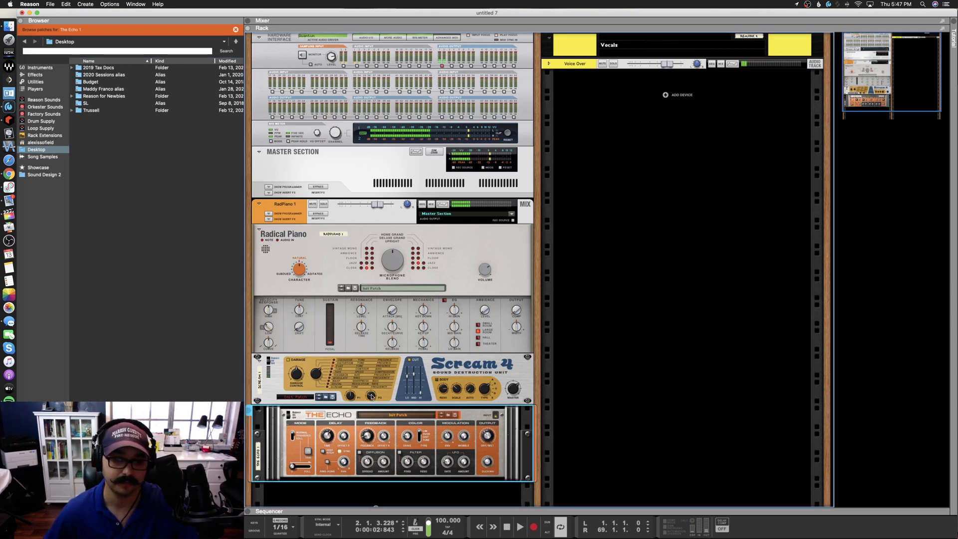
mouse_move(374, 396)
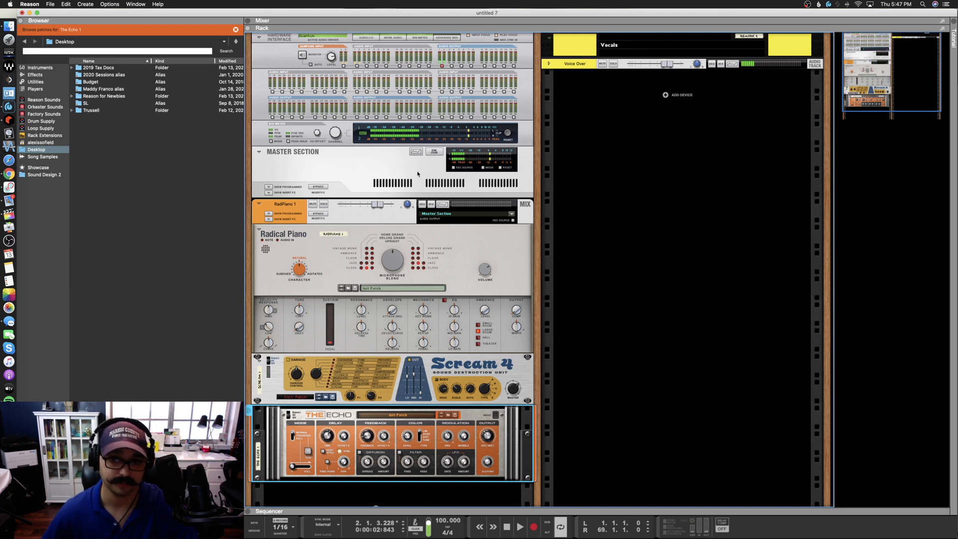
Step: List the Utilities devices in the browser and unfold the Voice Over audio track in the rack
left_click(44, 82)
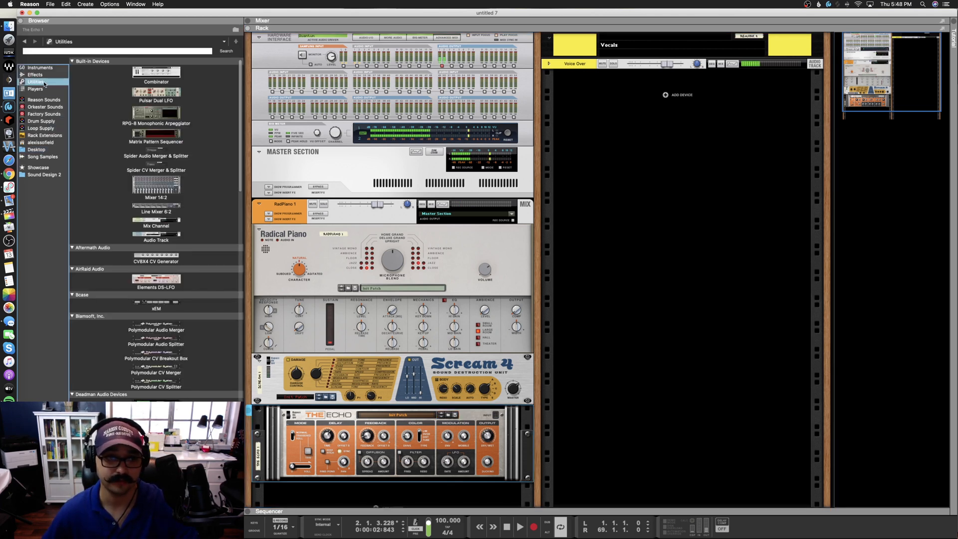
left_click(548, 65)
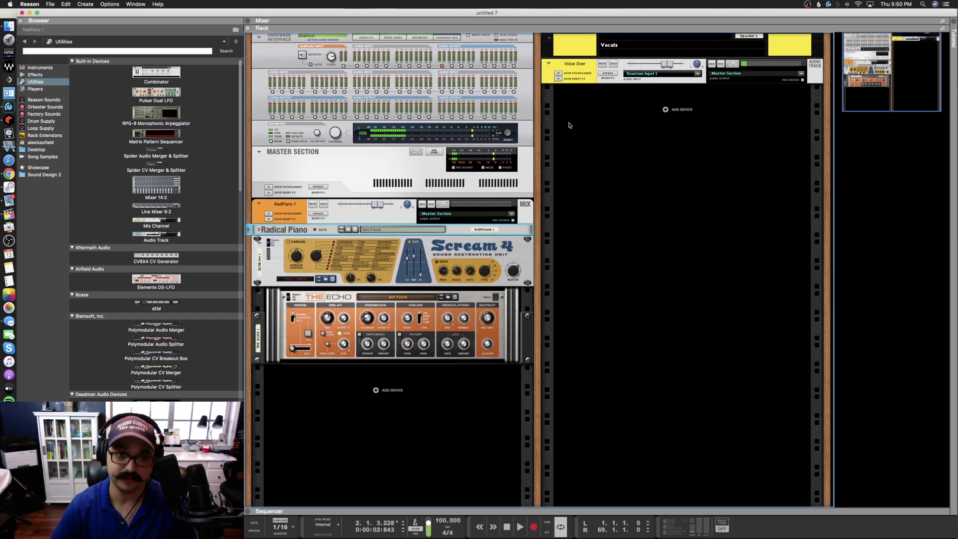
Step: Examine the RadPiano 1 mixer channel from its faders up to its input section, briefly opening and closing its Spectrum EQ window
key("F7")
key("F5")
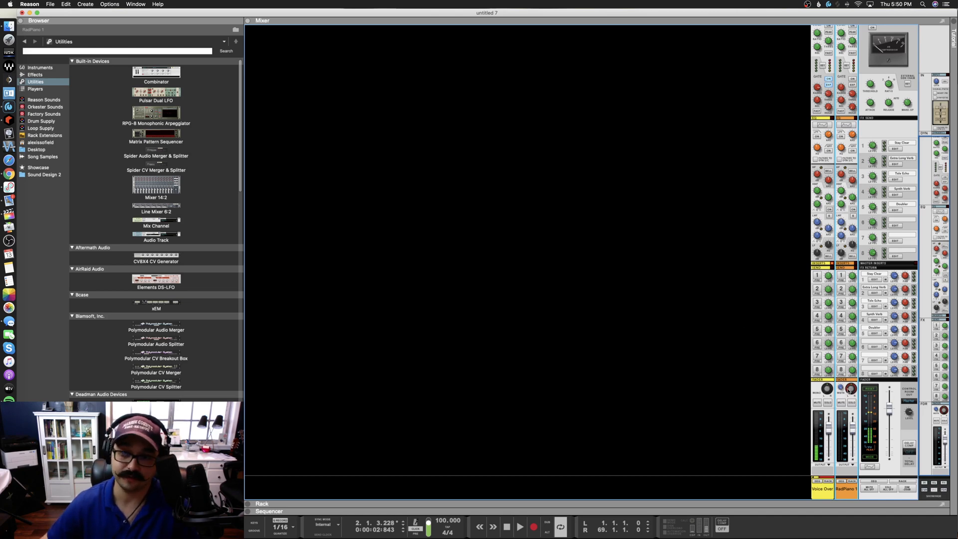
scroll(840, 187, "up", 3)
left_click(847, 172)
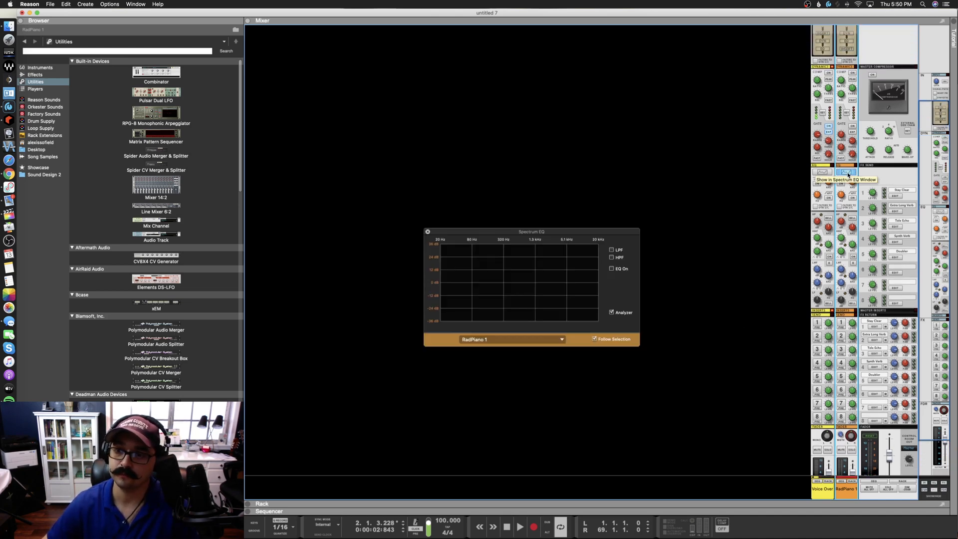
left_click(427, 232)
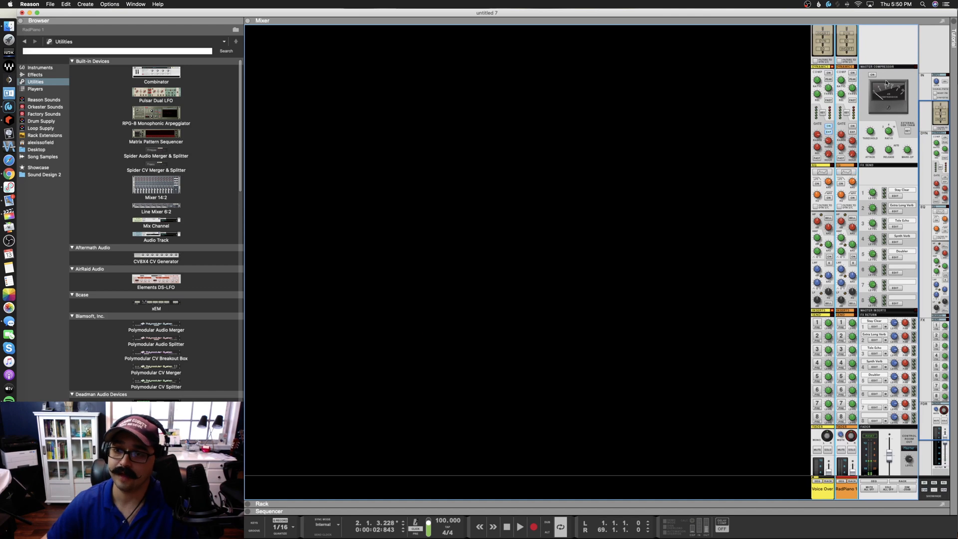
scroll(853, 78, "up", 2)
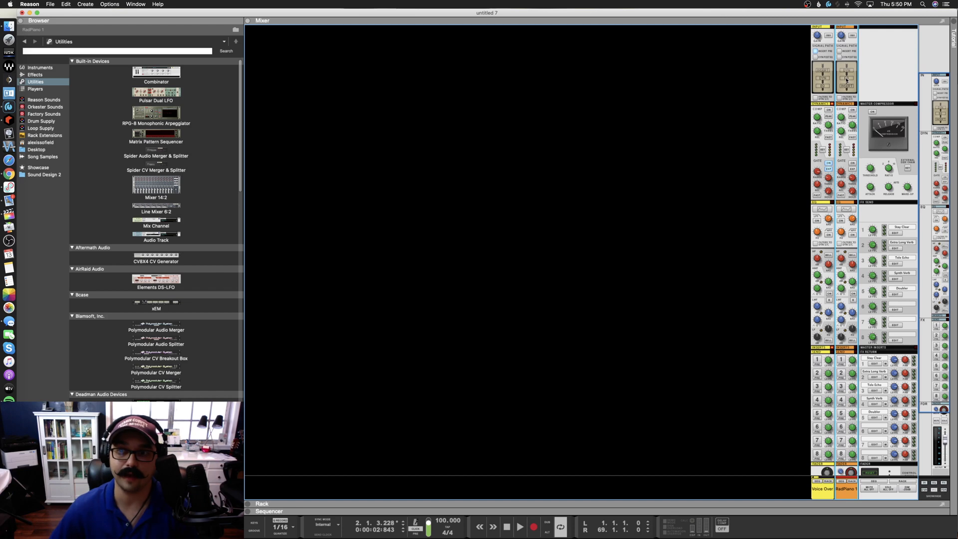
scroll(803, 240, "down", 3)
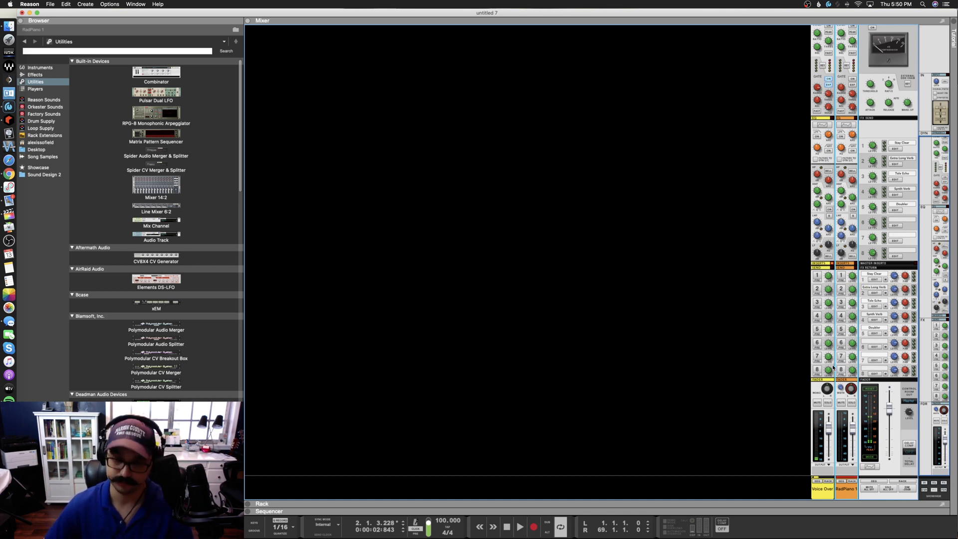
Step: Show the sequencer alone, the mixer with the rack, the rack with the sequencer, and finally all three areas together
key("F7")
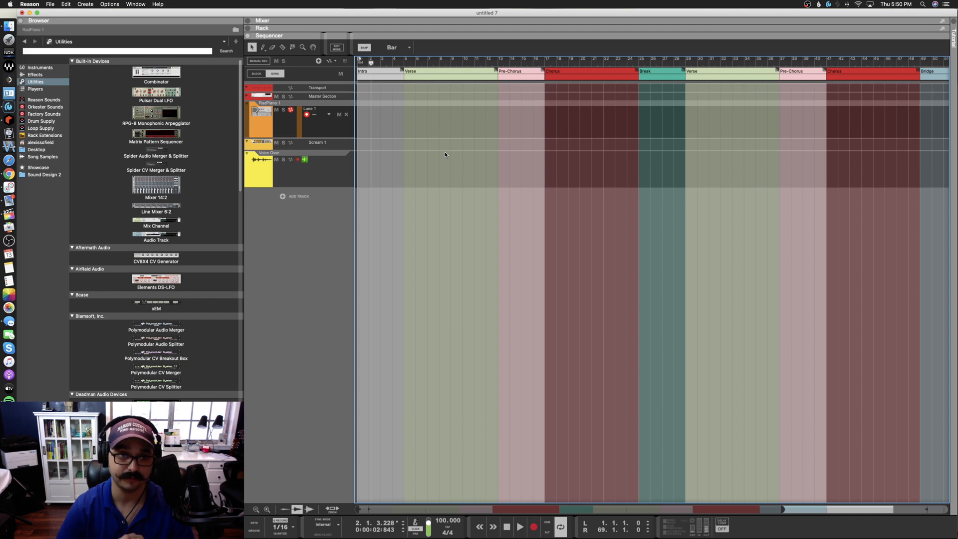
key("F5+F6")
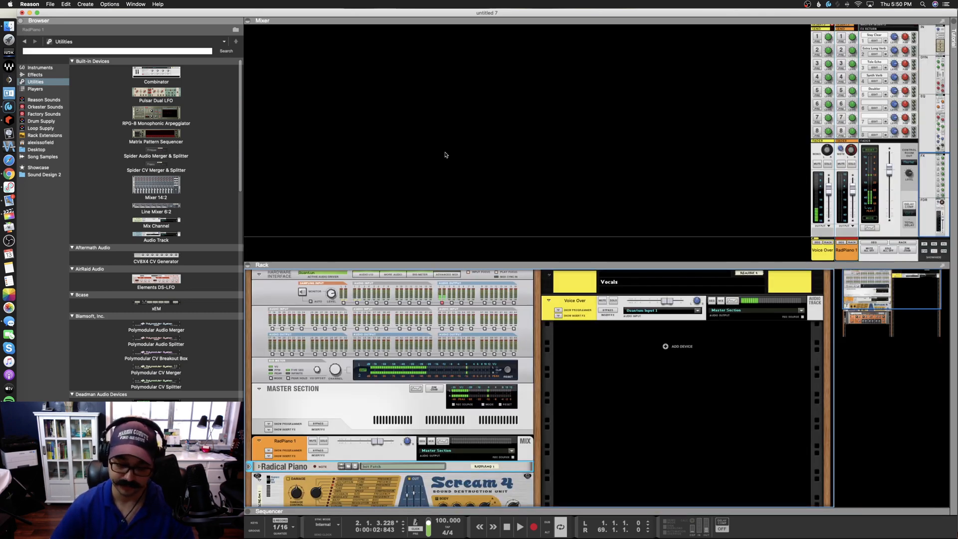
key("F6+F7")
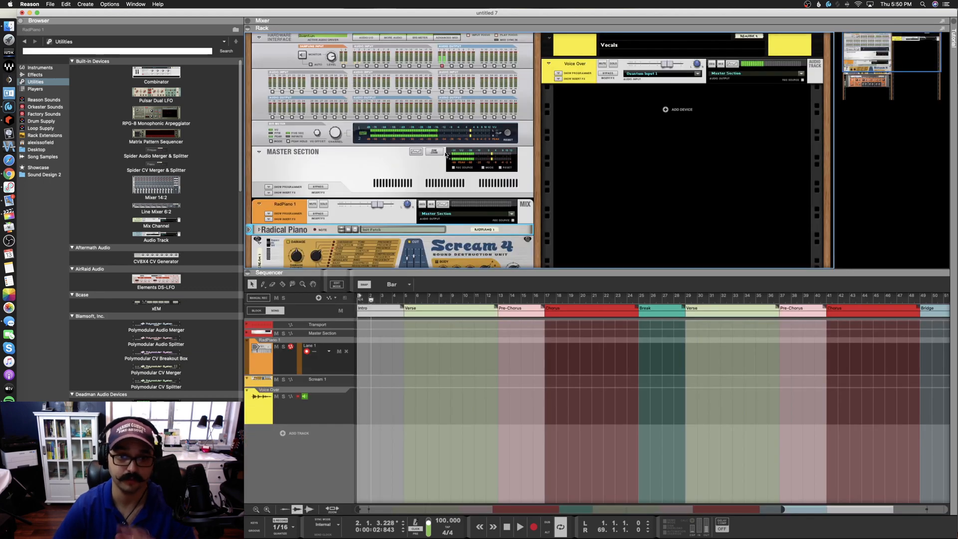
key("F5")
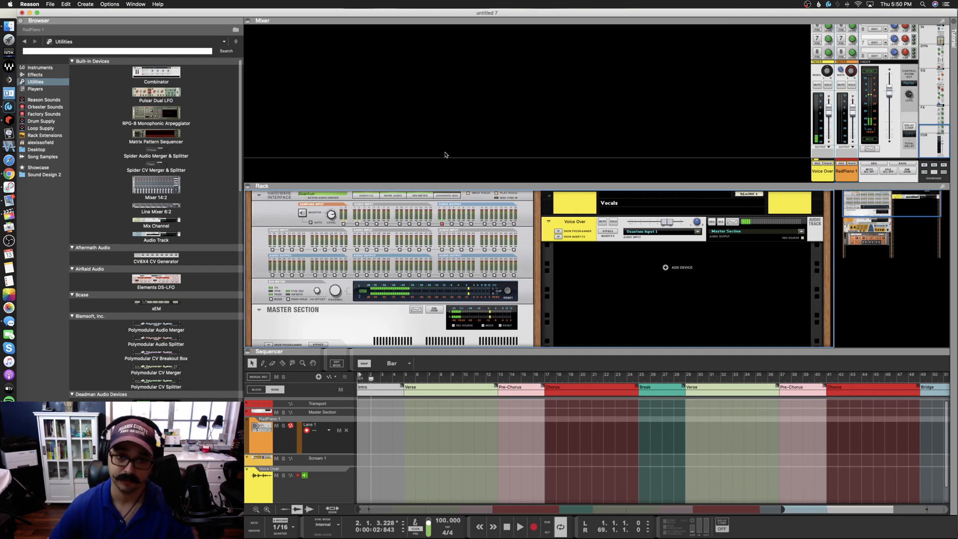
Step: View the mixer, rack and sequencer individually, pair the rack with the sequencer, and finish with the mixer above the sequencer
key("F5")
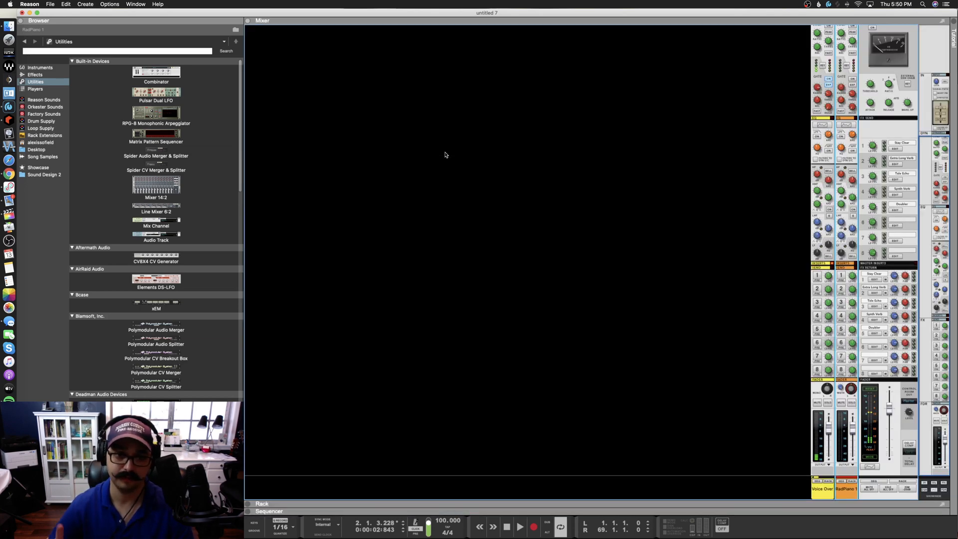
key("F6")
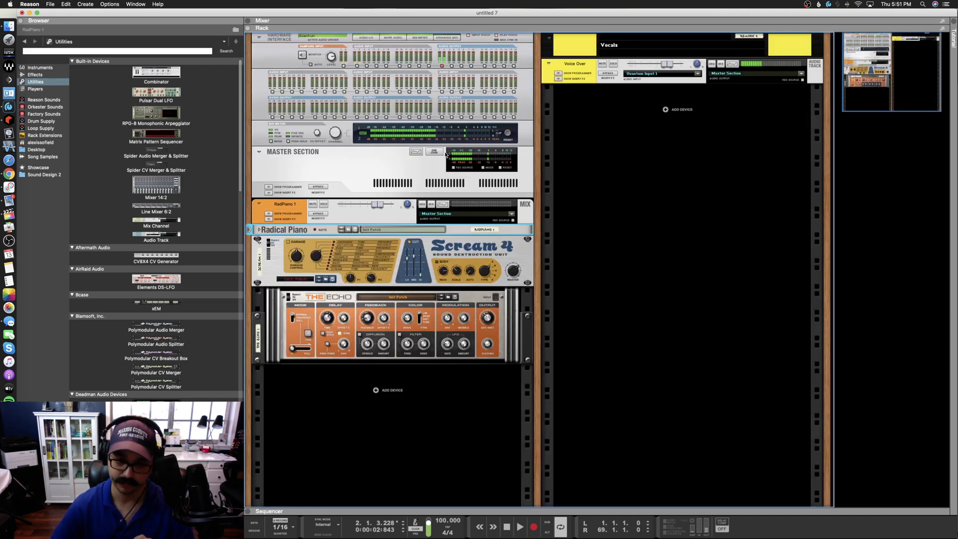
key("F7")
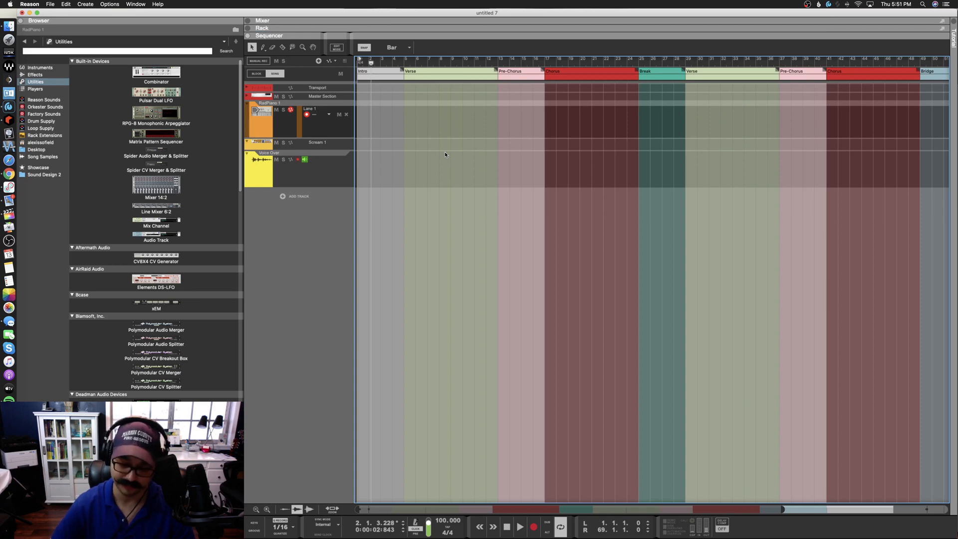
key("F6")
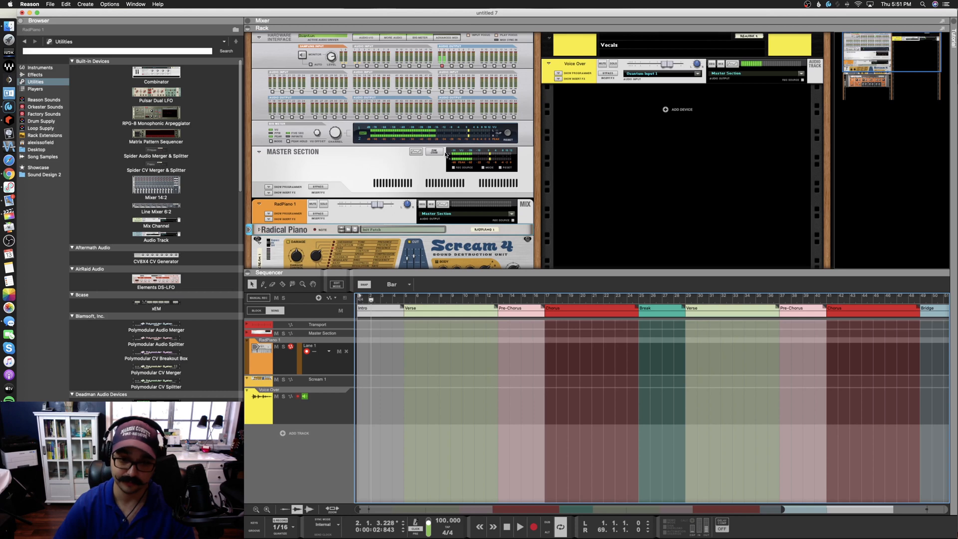
key("F5")
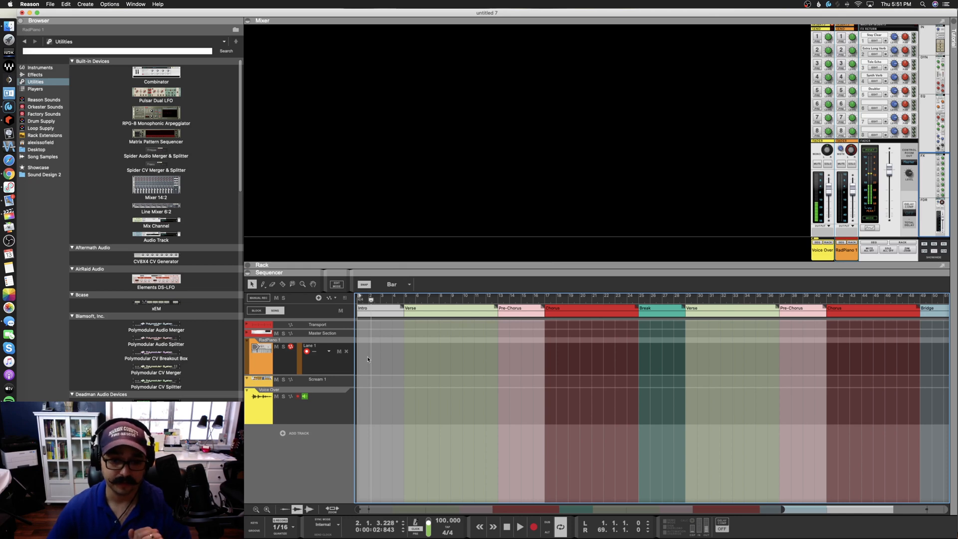
Step: Return the song position to the start and check the quantize value options in the transport
left_click(508, 528)
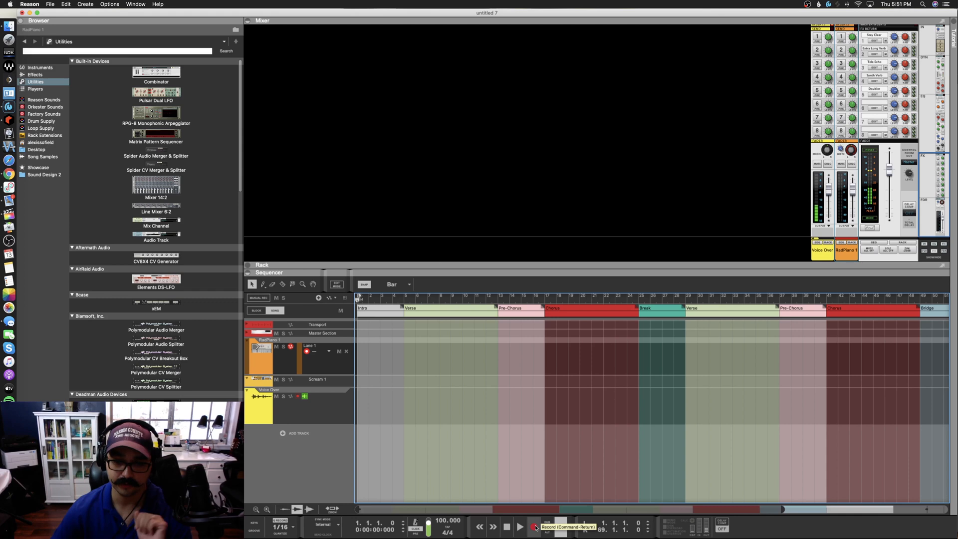
left_click(418, 529)
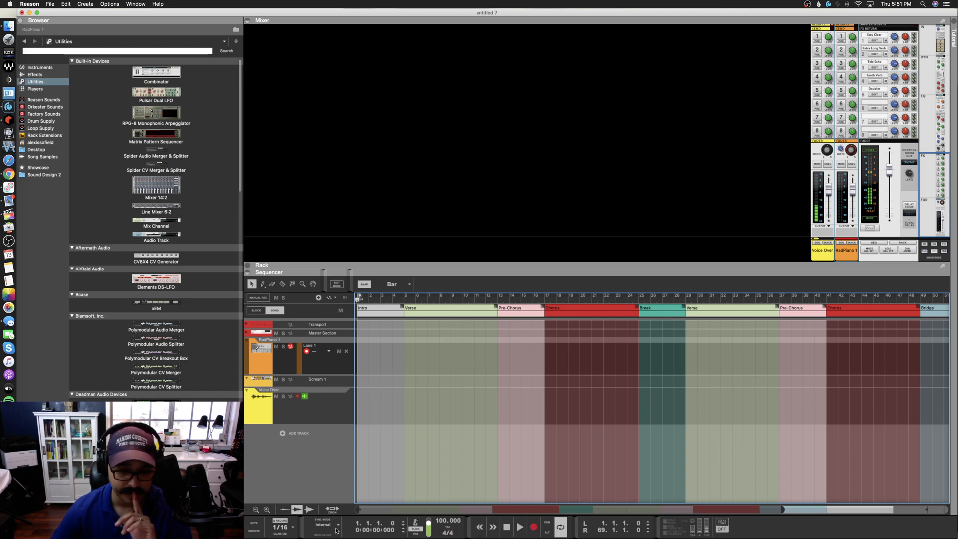
left_click(292, 529)
left_click(288, 528)
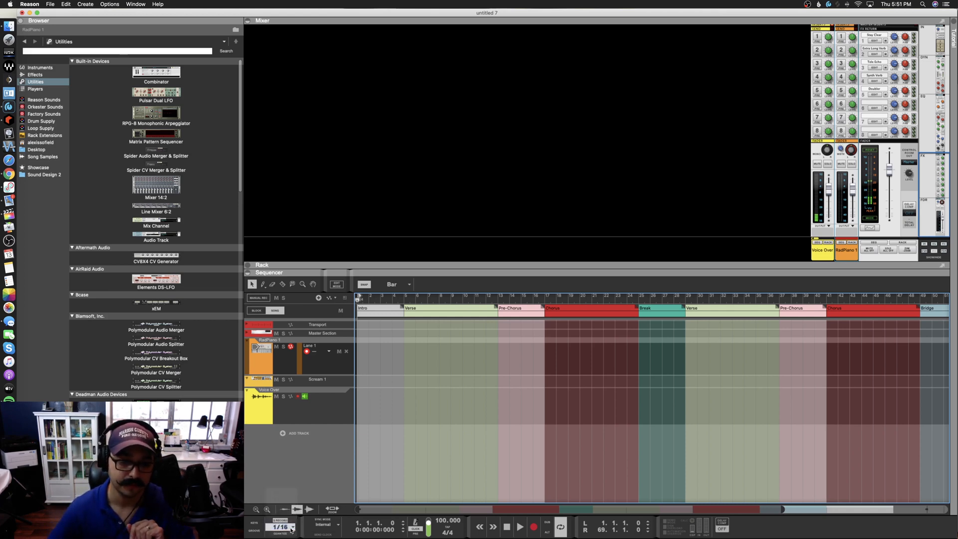
Step: Set the tempo to 104.000 and play the song briefly from the start to test the metronome click
mouse_move(442, 520)
left_mouse_down()
mouse_move(442, 493)
mouse_move(444, 533)
mouse_move(444, 515)
left_mouse_up()
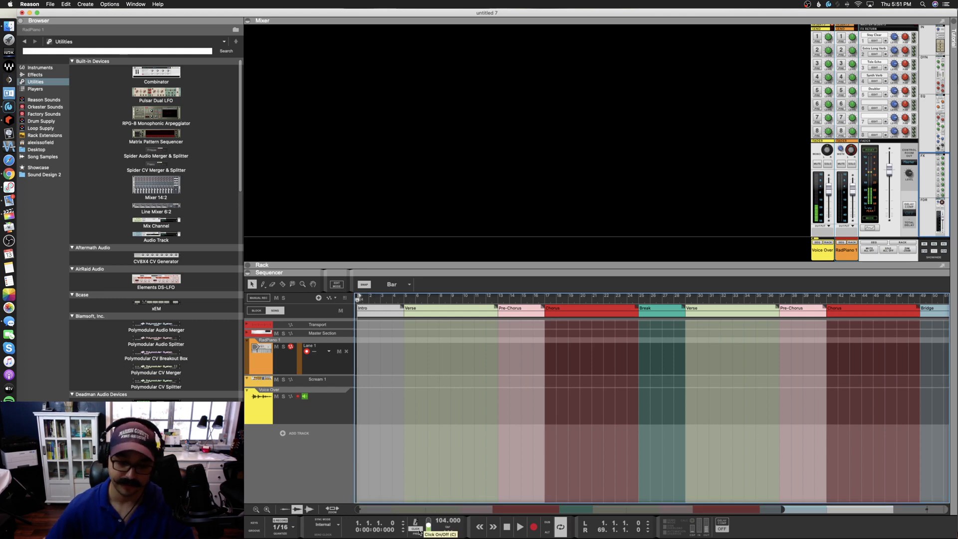
key("space")
key("space")
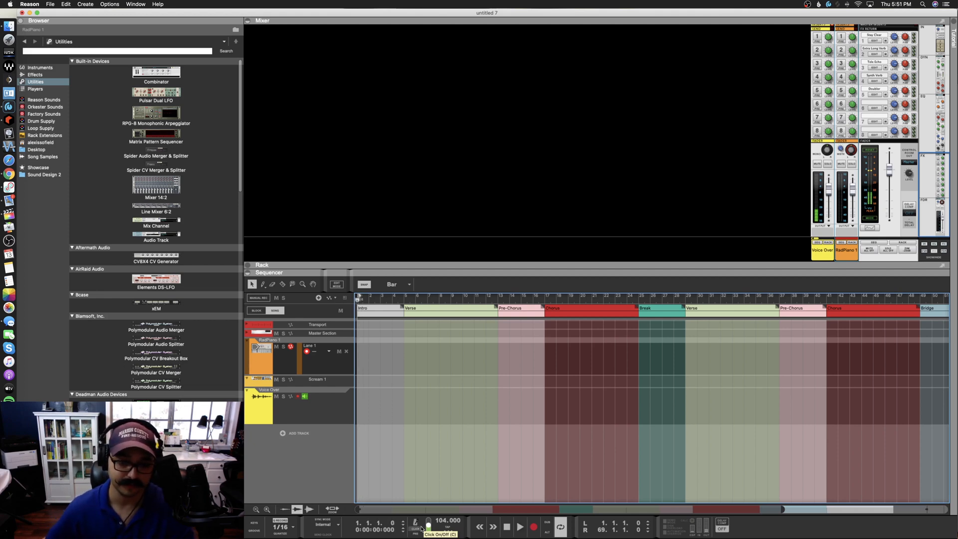
key("space")
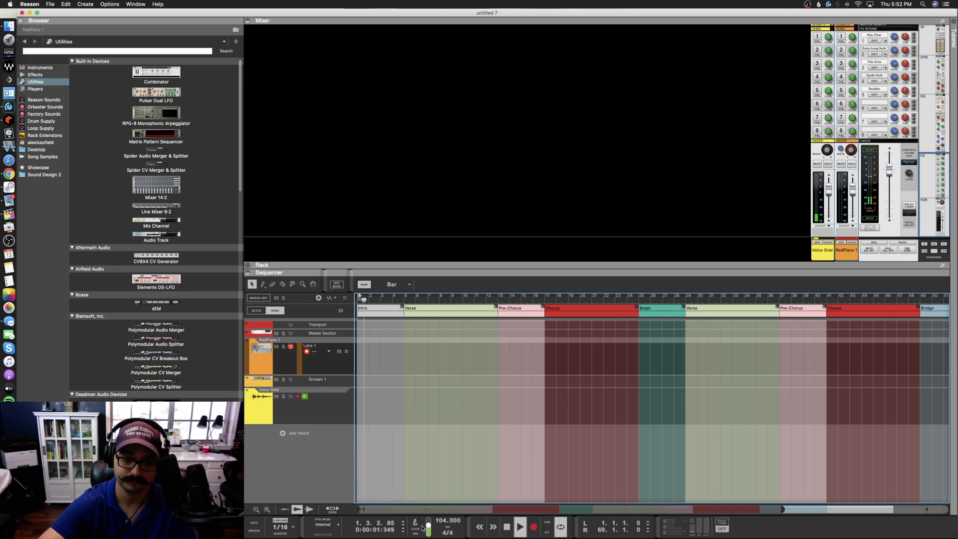
key("space")
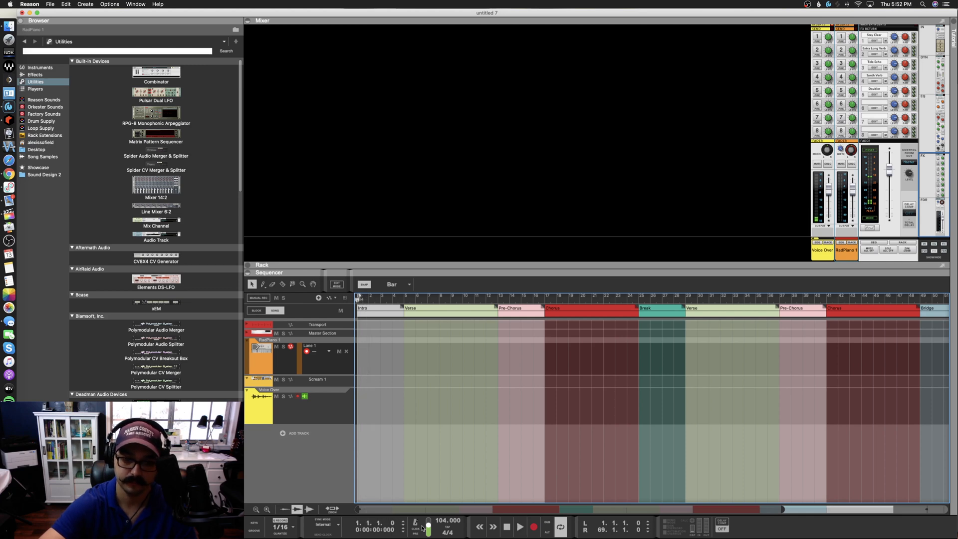
Step: Switch on the metronome's pre-count and play the song briefly from the start
left_click(416, 533)
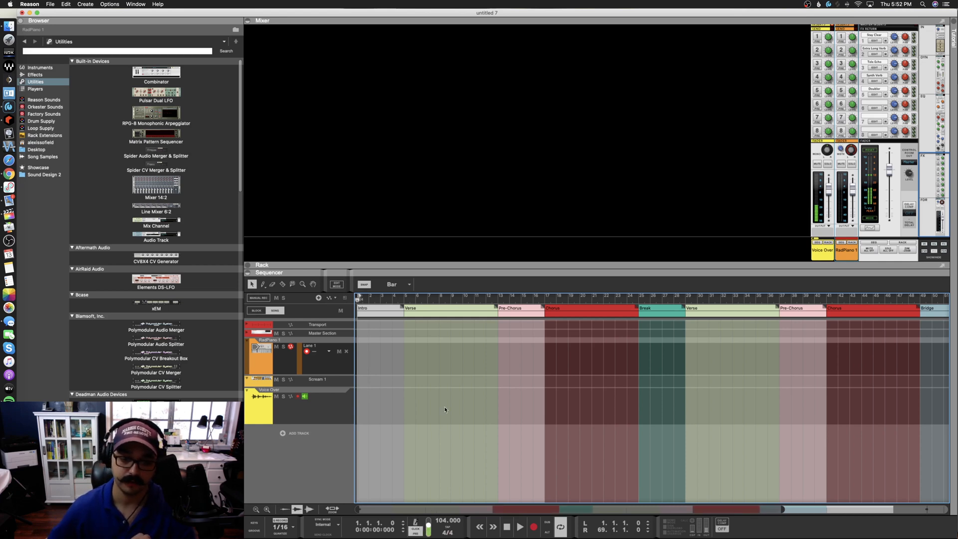
key("space")
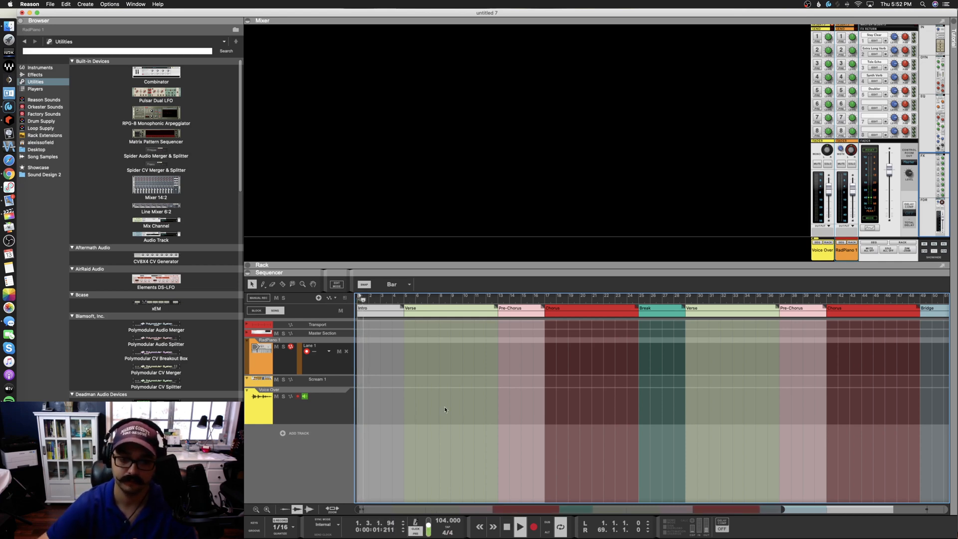
key("space")
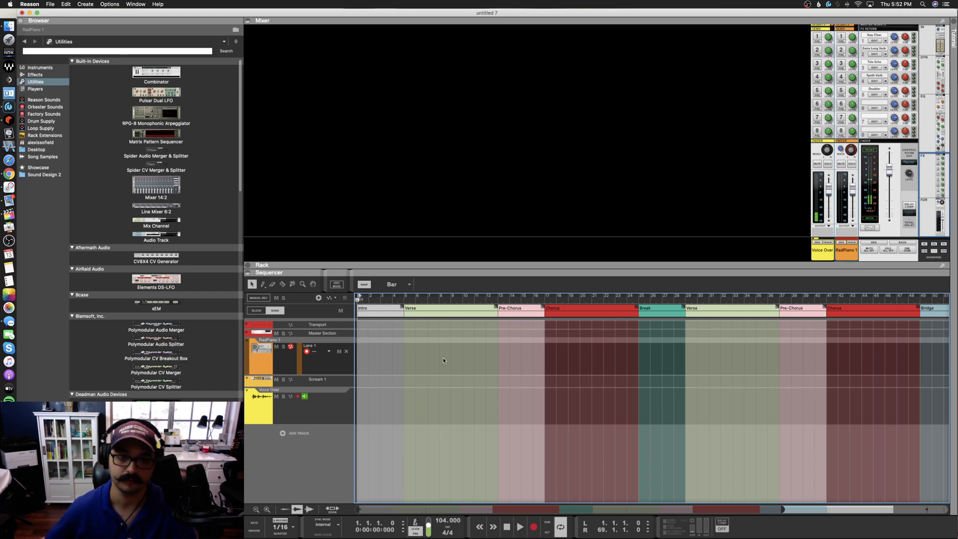
Step: Move the song position to bar 5 at the start of the Verse, testing playback from there
left_click(405, 298)
key("space")
key("space")
left_click(404, 299)
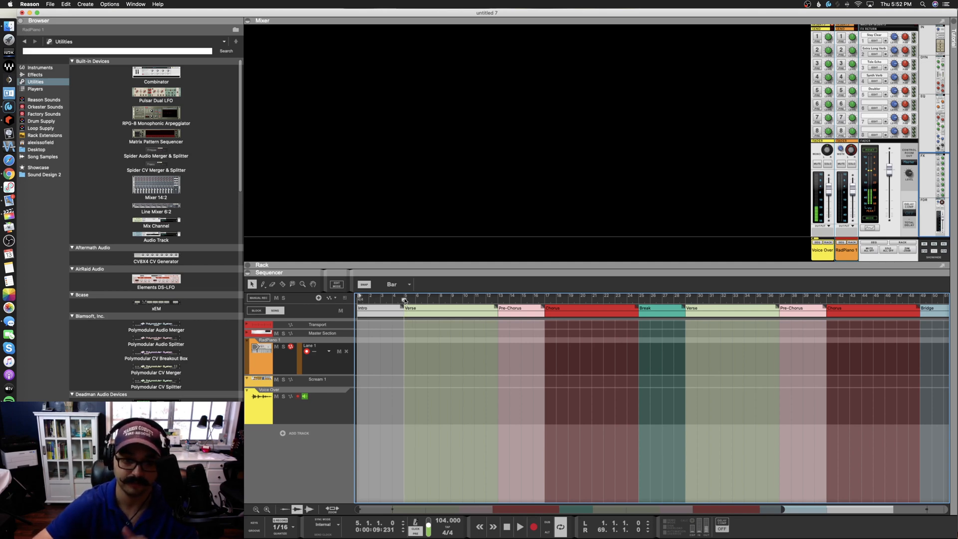
Step: Run the transport briefly from bar 5, stop it, and move the song position to bar 7
key("super+Return")
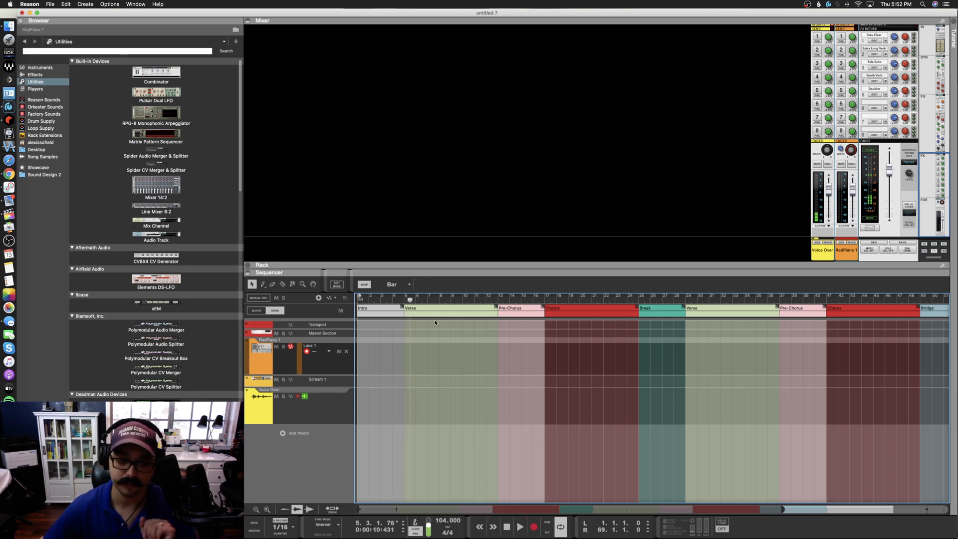
key("space")
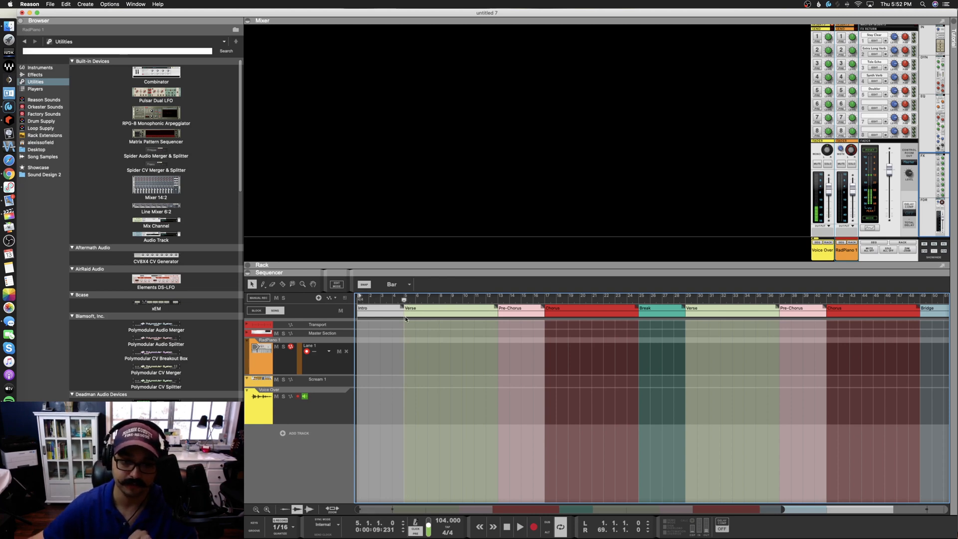
left_click_drag(408, 300, 427, 320)
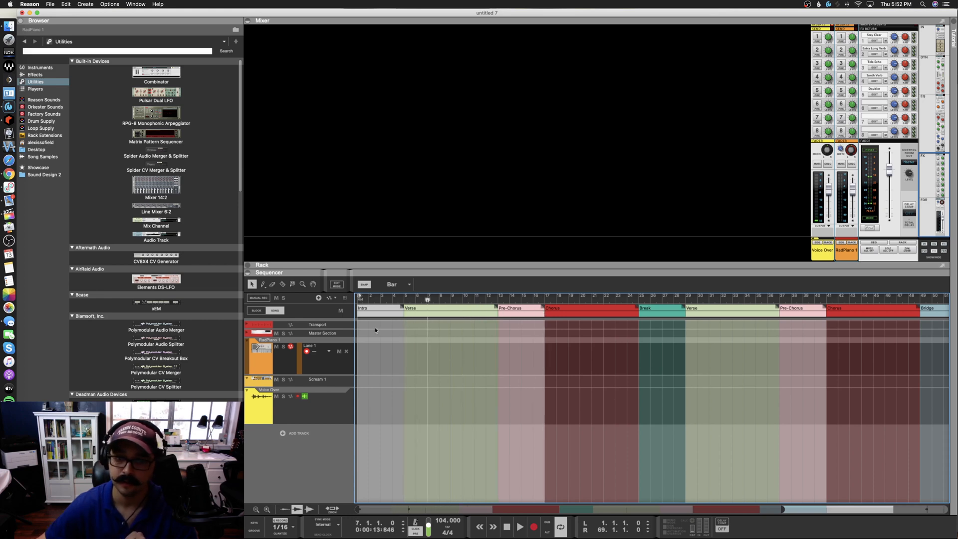
Step: Show the sequencer at full height and set the left locator to bar 2 and the right locator to bar 13
key("F7")
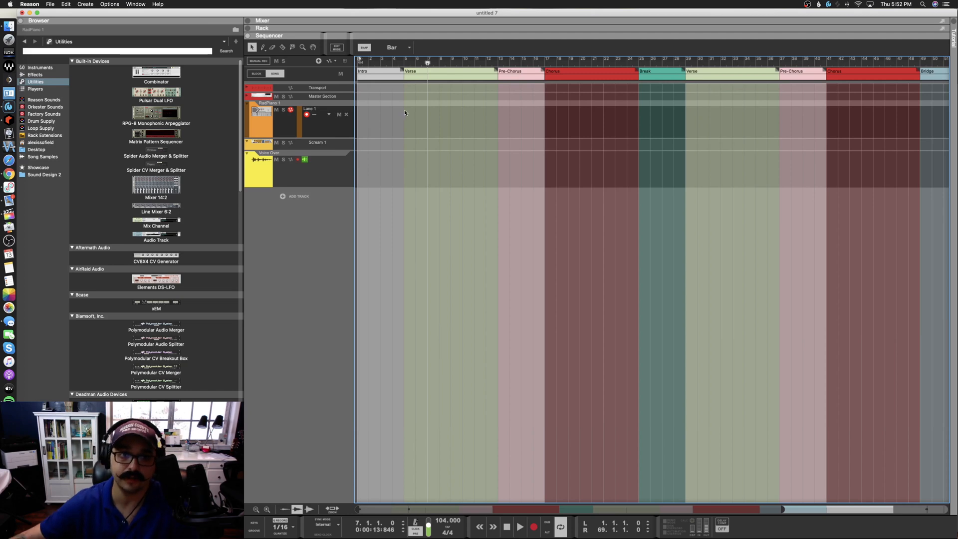
left_click_drag(359, 60, 370, 64)
left_click(497, 62, "alt")
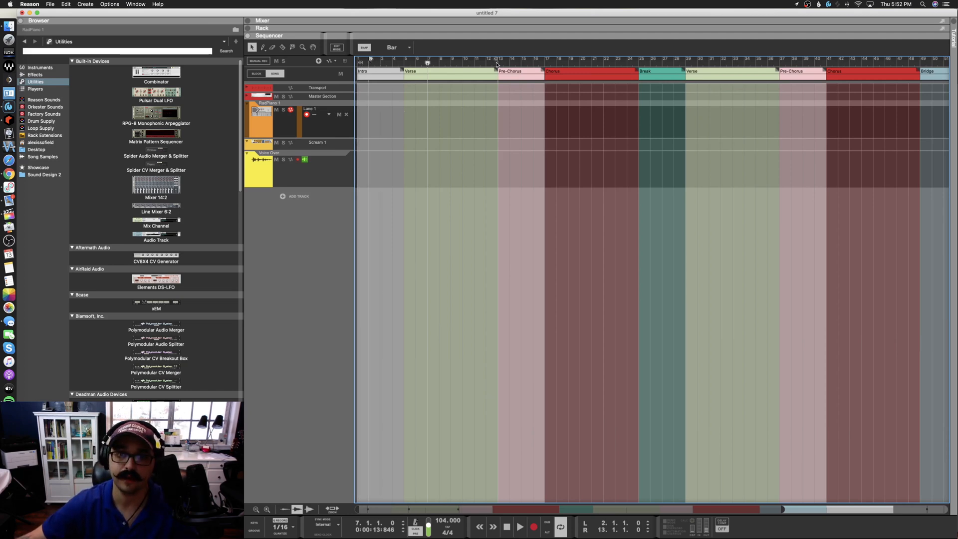
Step: Move the loop locators to bars 1 and 12 and the song position to bar 5
left_click_drag(497, 63, 486, 63)
left_click_drag(371, 61, 357, 62)
mouse_move(432, 65)
left_mouse_down()
mouse_move(369, 63)
mouse_move(361, 74)
mouse_move(473, 67)
mouse_move(358, 77)
mouse_move(404, 65)
left_mouse_up()
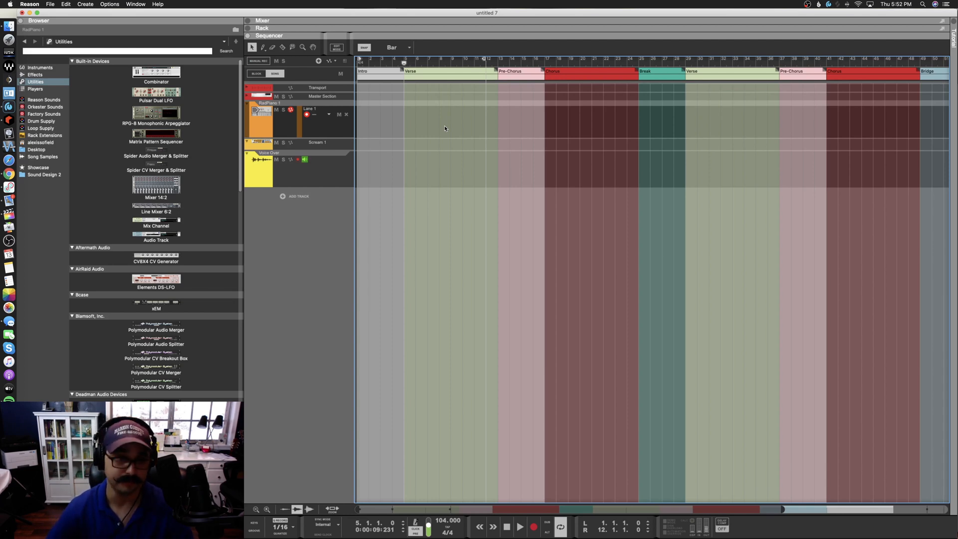
Step: Hide the browser, view the mixer, rack and sequencer one at a time at full size, and bring the browser back
key("F3")
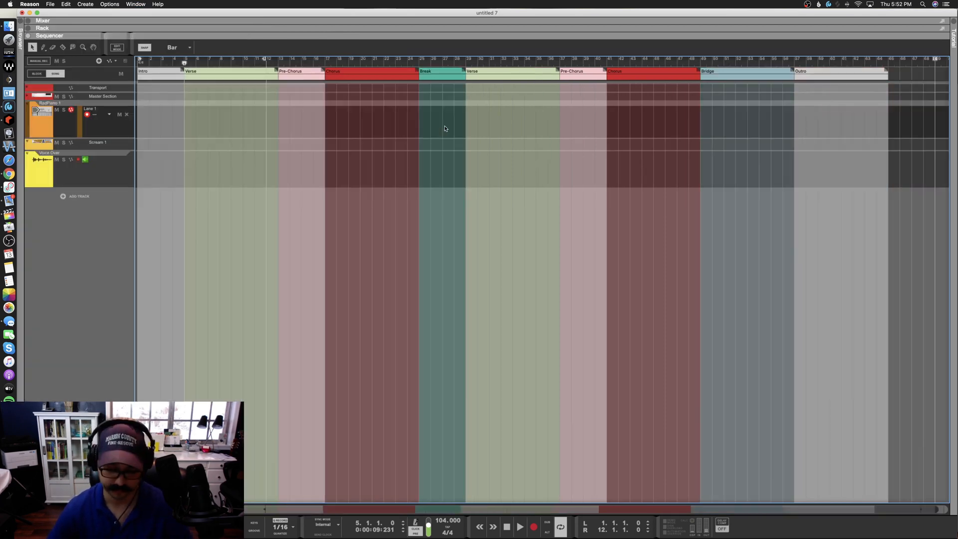
key("F5")
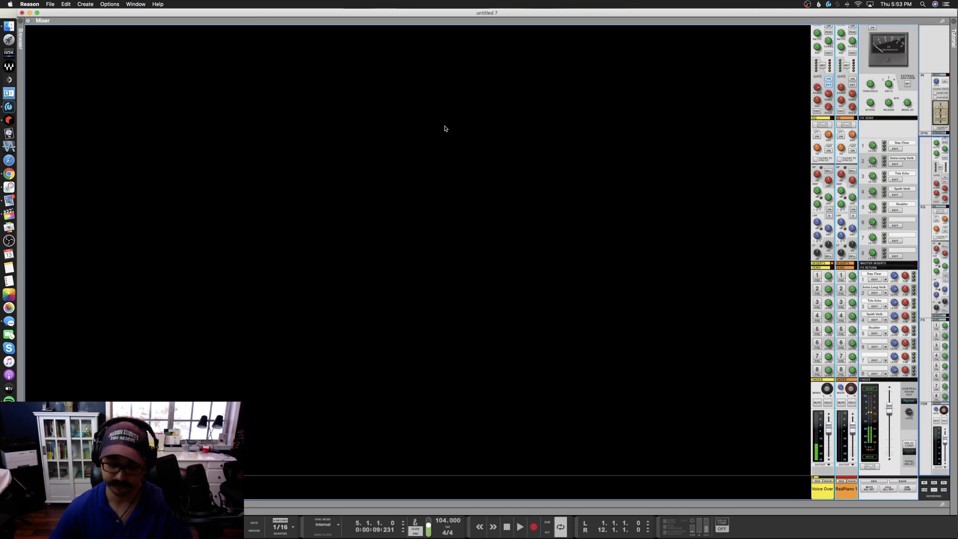
key("F6")
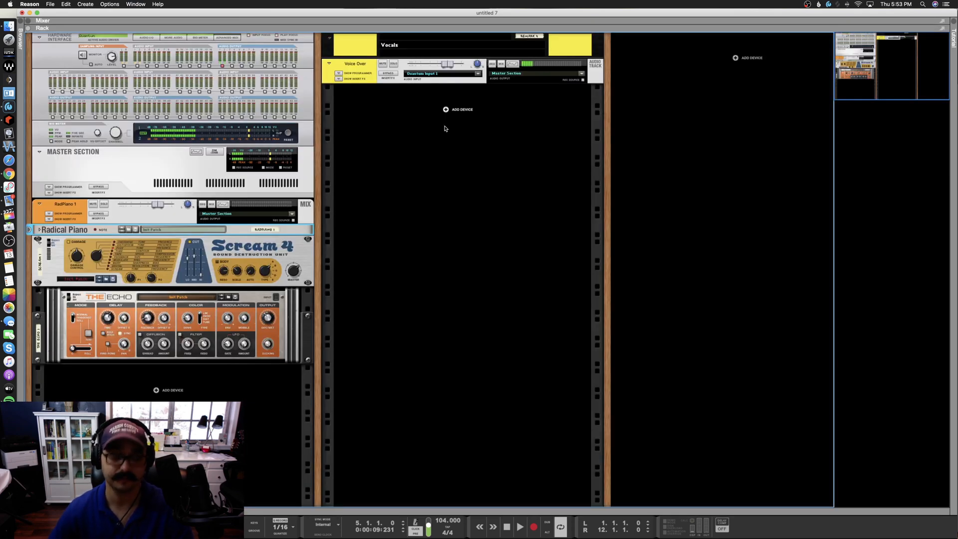
key("F7")
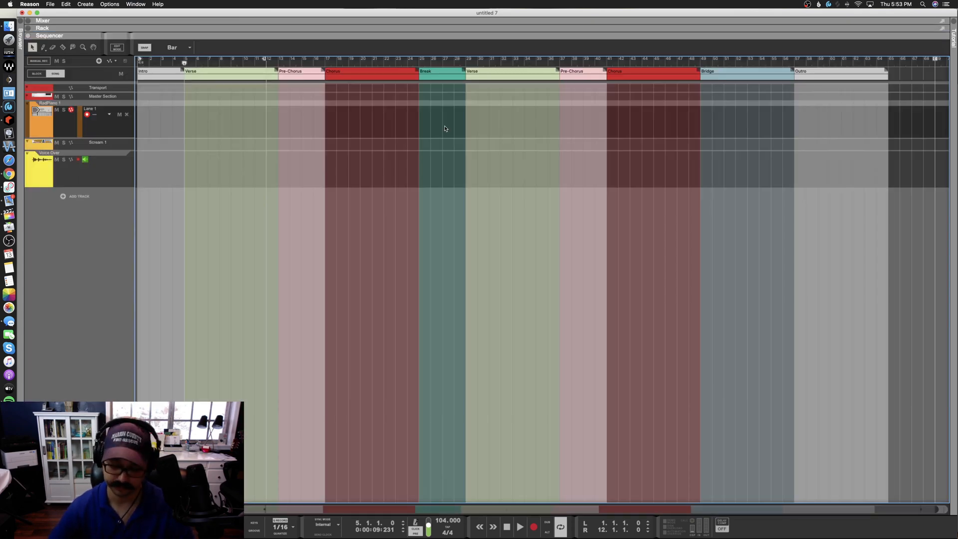
key("F8")
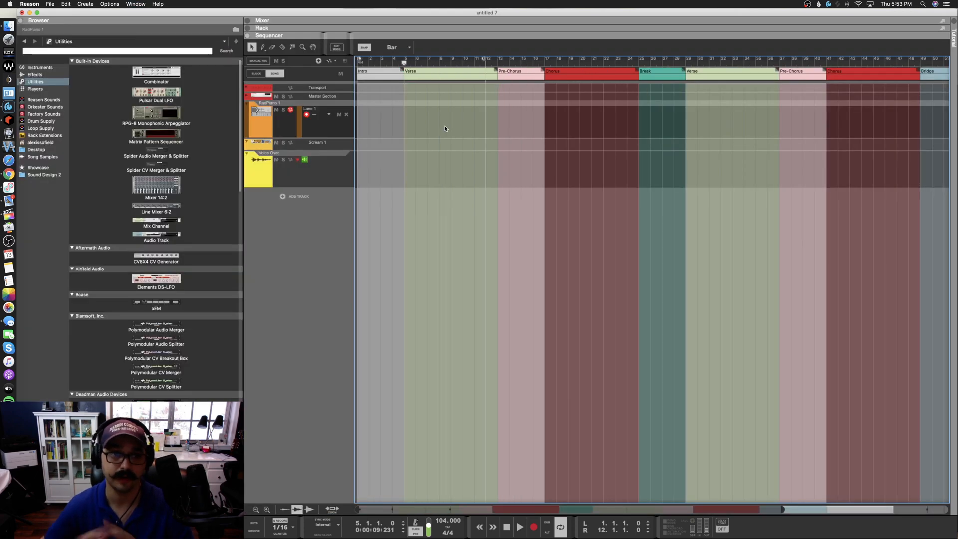
key("F8")
key("F8")
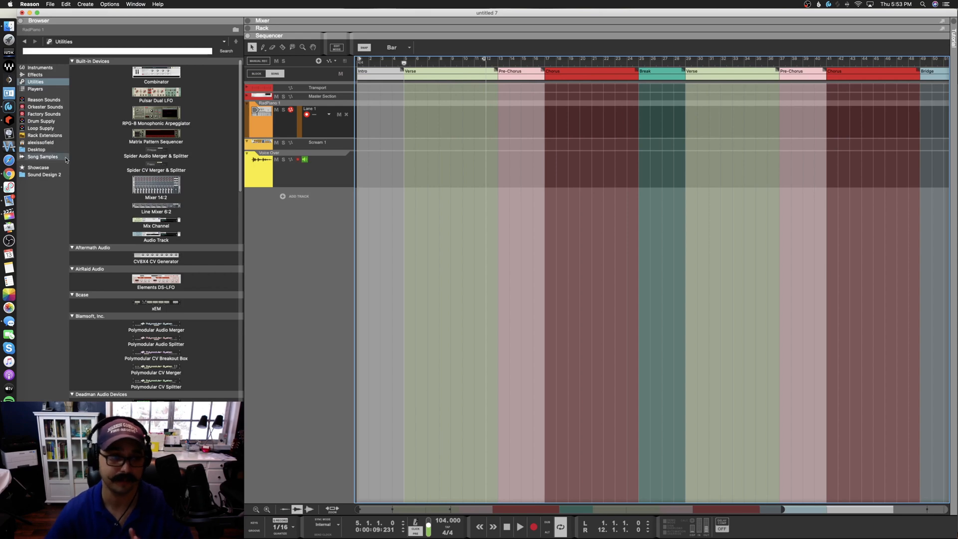
left_click(183, 140)
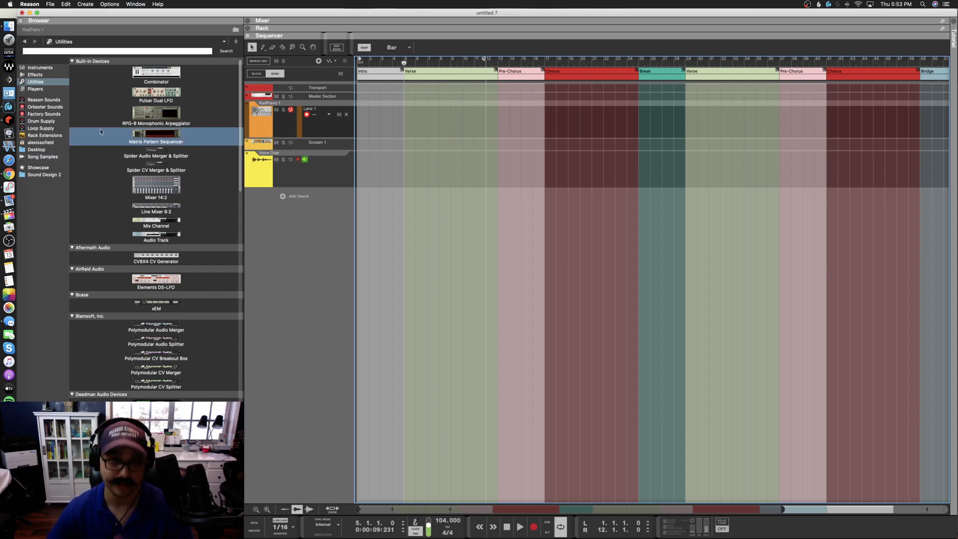
left_click(155, 154)
left_click(162, 171)
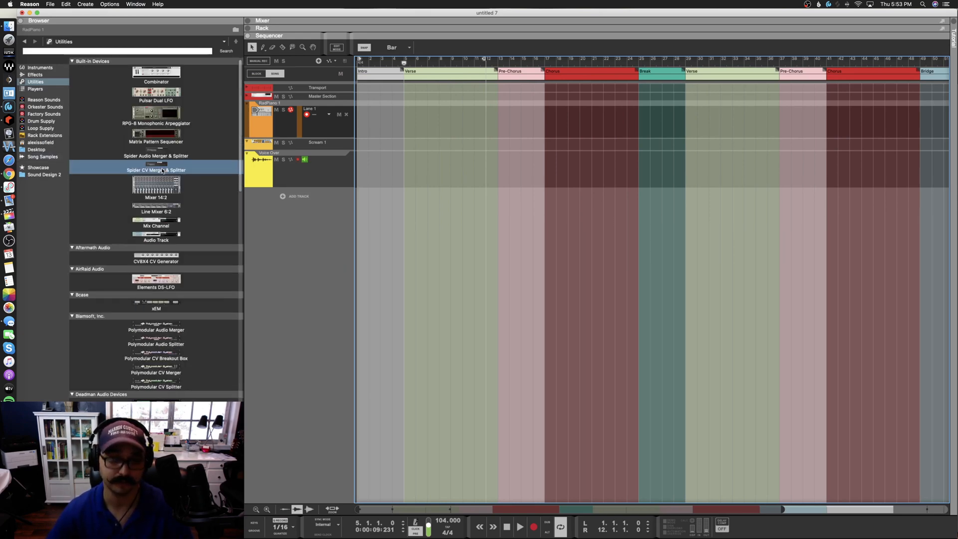
Step: Show the rack above the sequencer with the Radical Piano, Scream 4 and The Echo in view, briefly checking the full-size mixer
key("F6")
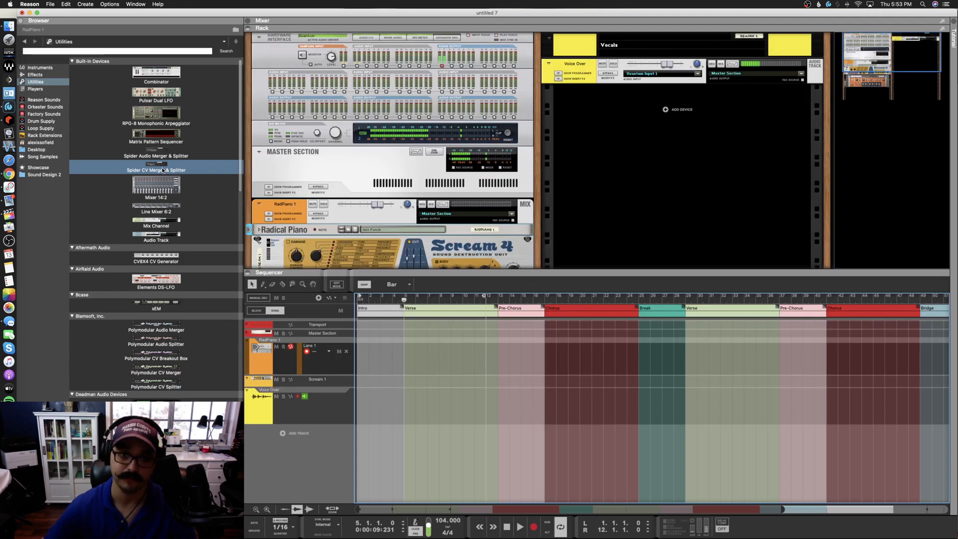
scroll(391, 223, "down", 5)
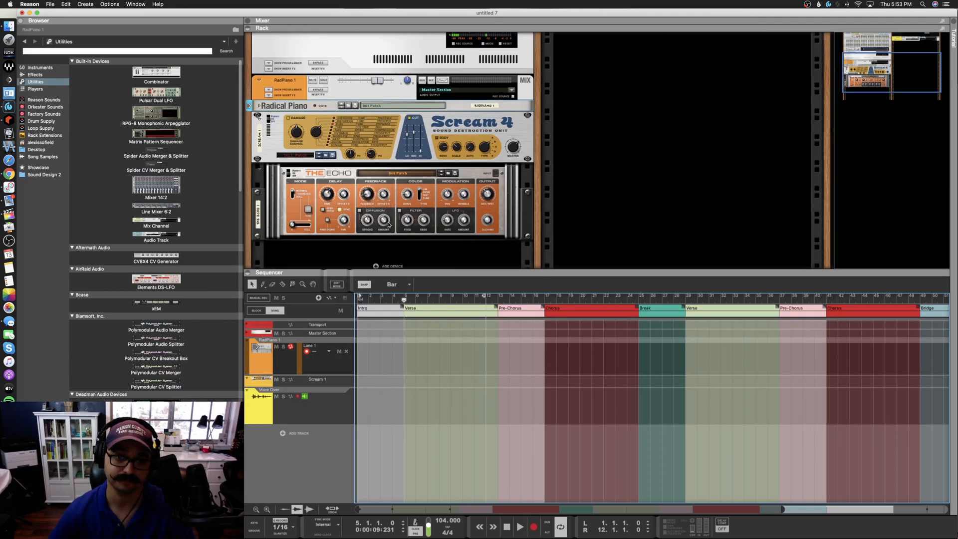
key("F5")
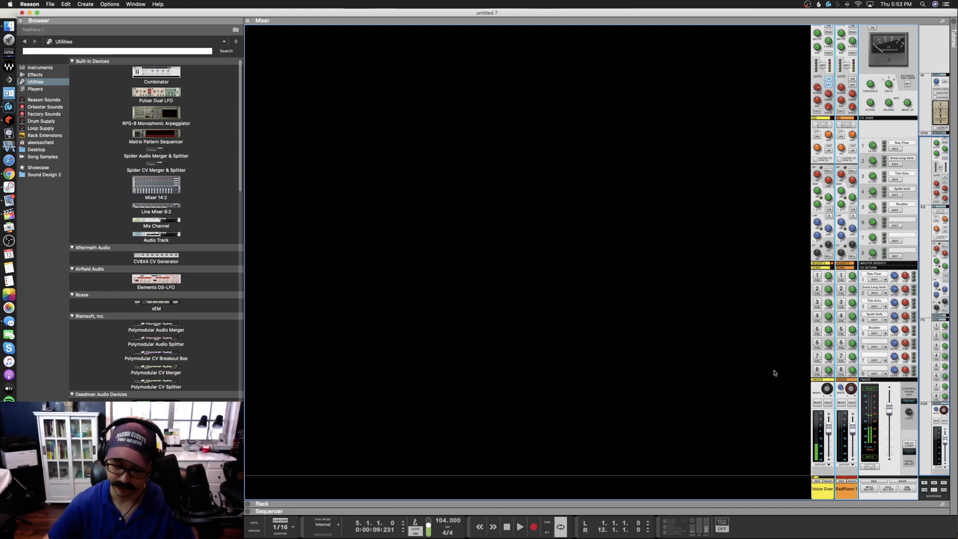
key("F5")
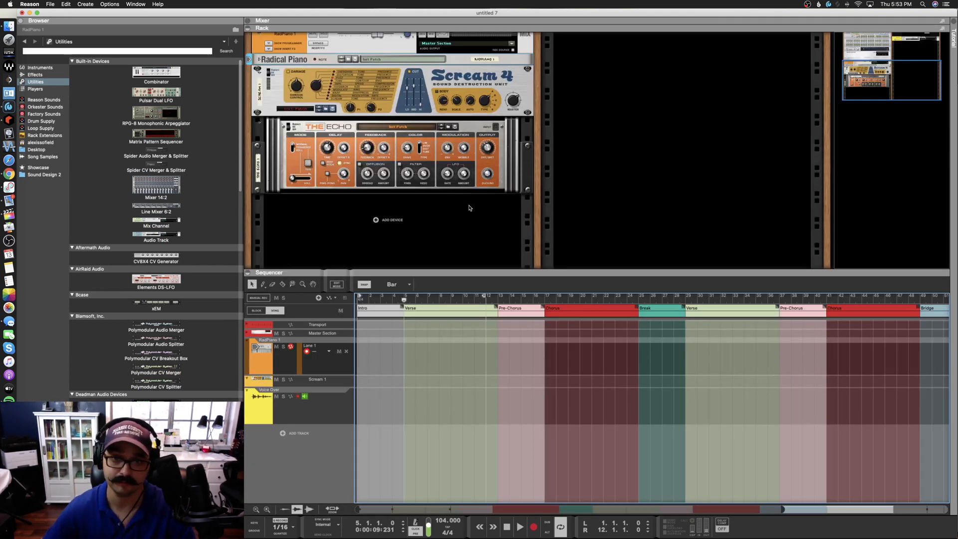
scroll(462, 174, "up", 3)
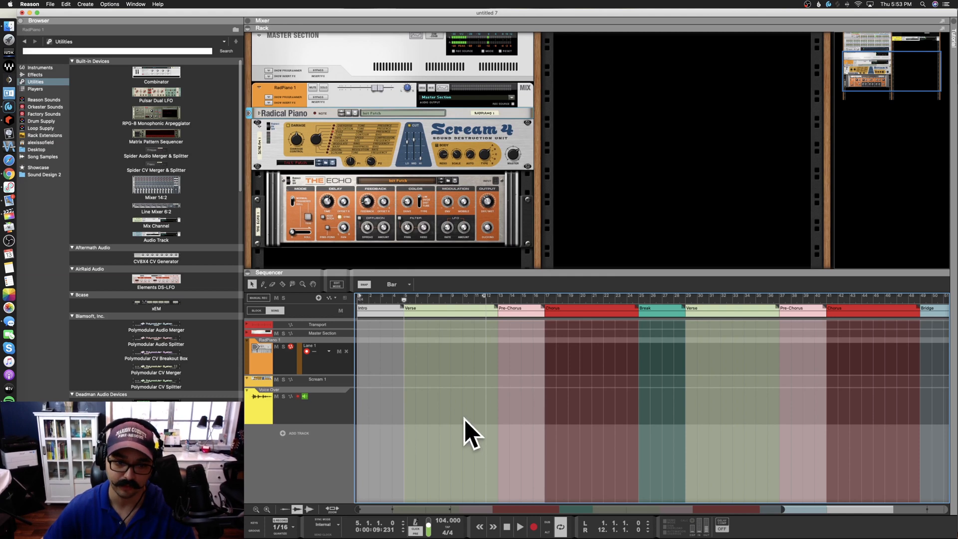